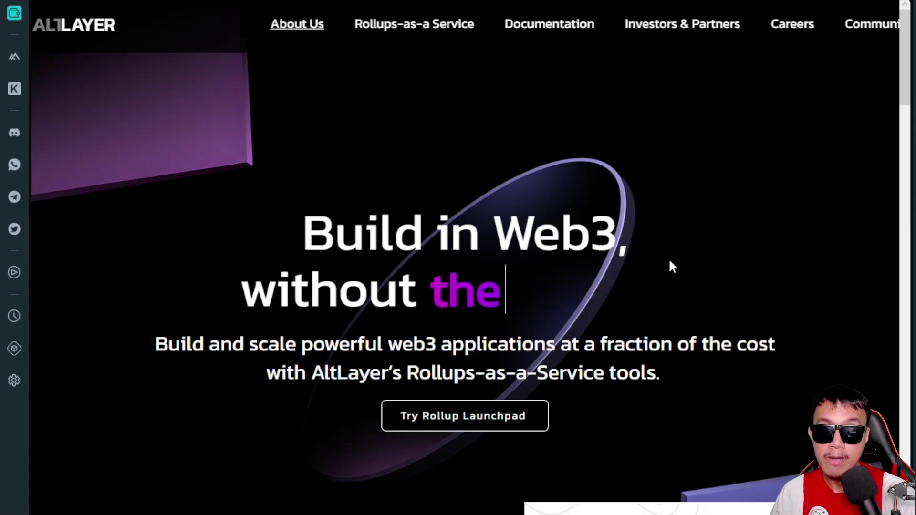
# Browse the Rollups-as-a-Service products on the AltLayer homepage, viewing the No-Code, Decentralized Sequencers and Multi-chain descriptions
pyautogui.scroll(-8, 462, 446)
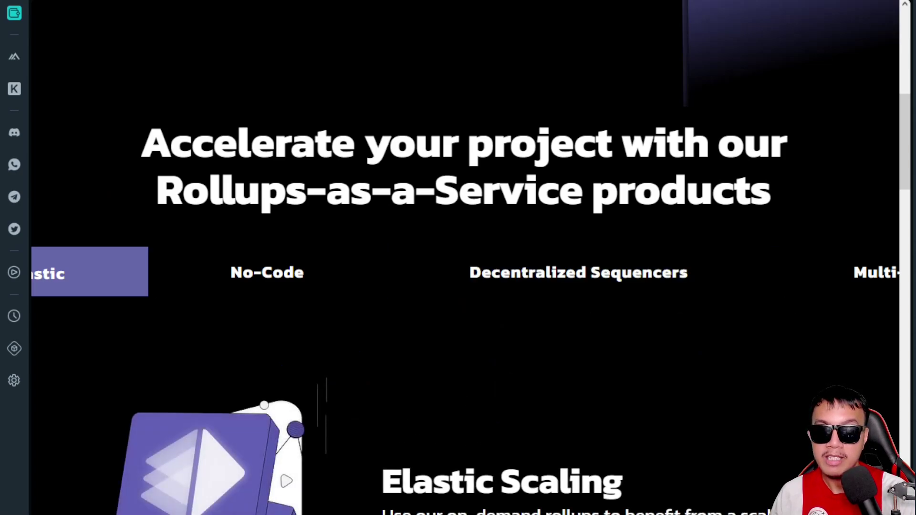
pyautogui.click(328, 276)
pyautogui.click(587, 291)
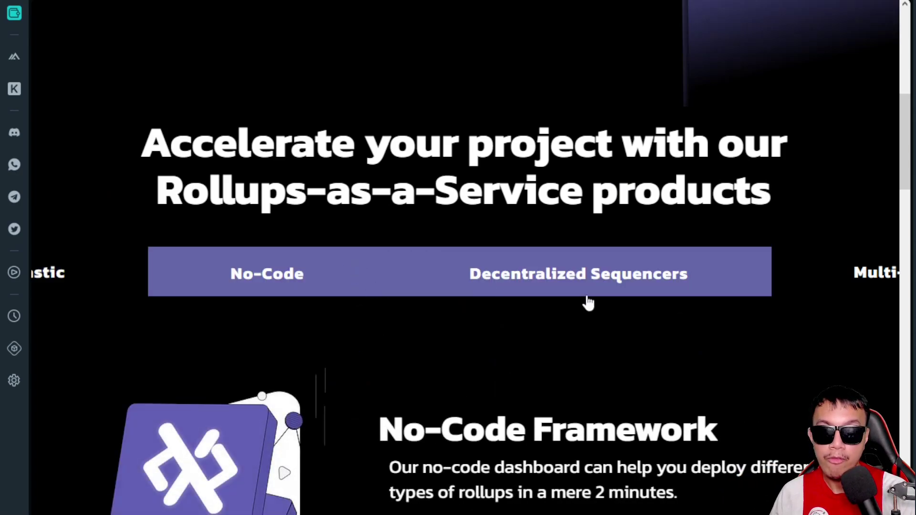
pyautogui.click(873, 276)
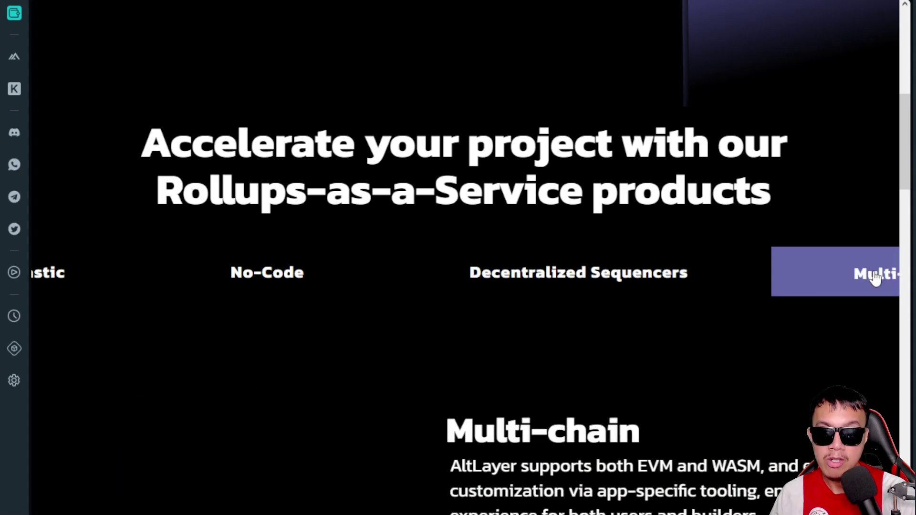
pyautogui.scroll(-8, 733, 396)
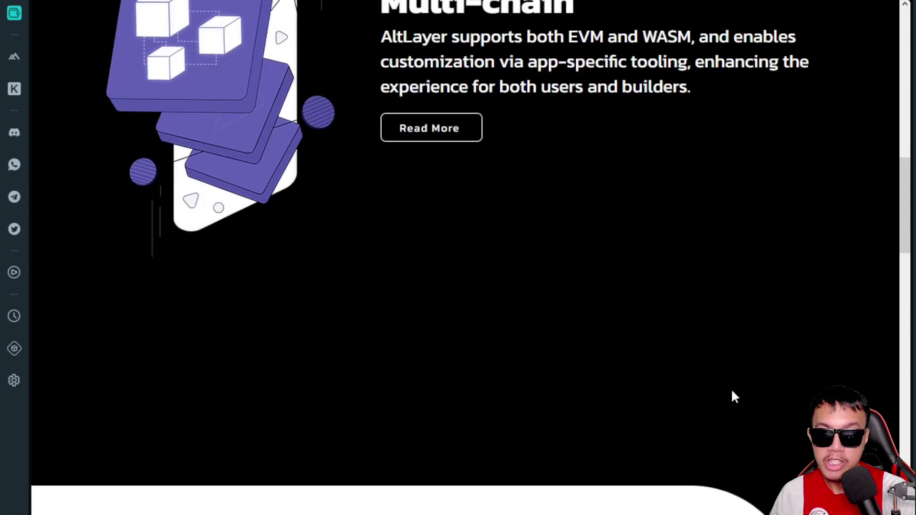
# Look through the rest of the AltLayer homepage, from the own-chain questions to the Stories section and the footer
pyautogui.scroll(-5, 734, 396)
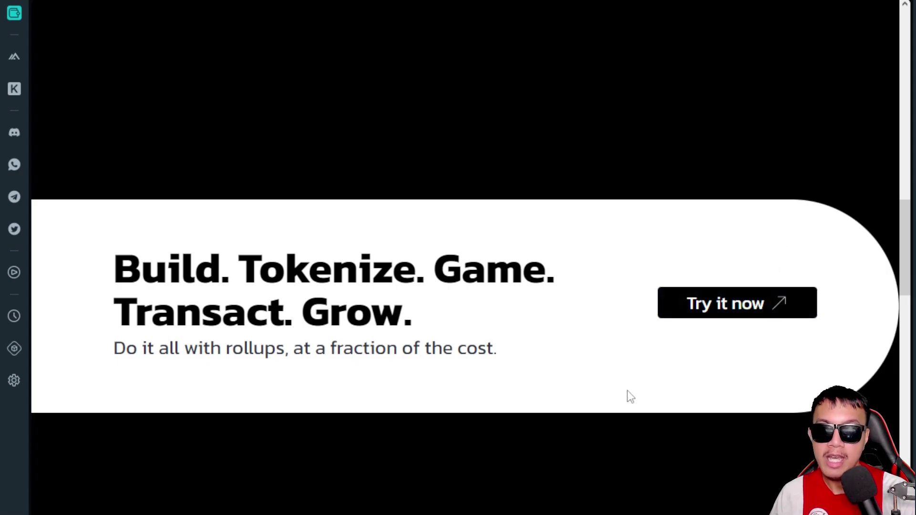
pyautogui.scroll(-7, 628, 395)
pyautogui.scroll(-2, 628, 395)
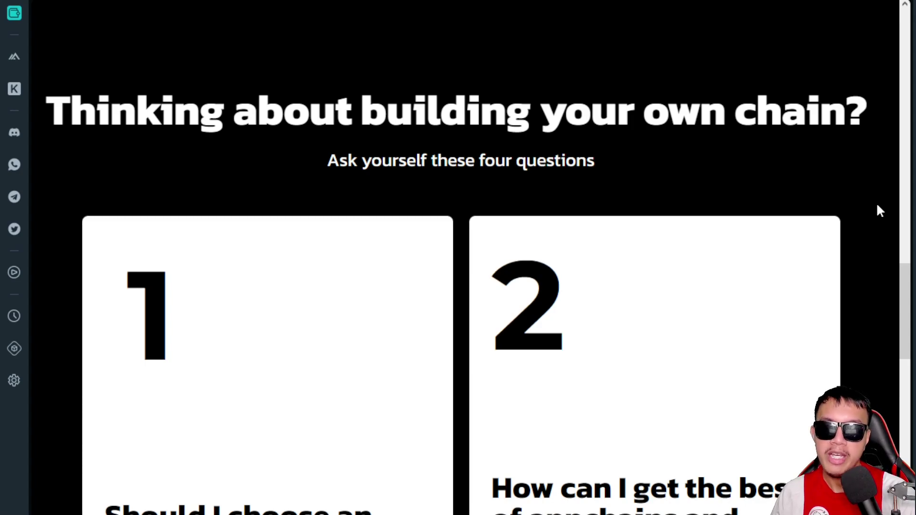
pyautogui.scroll(-10, 876, 205)
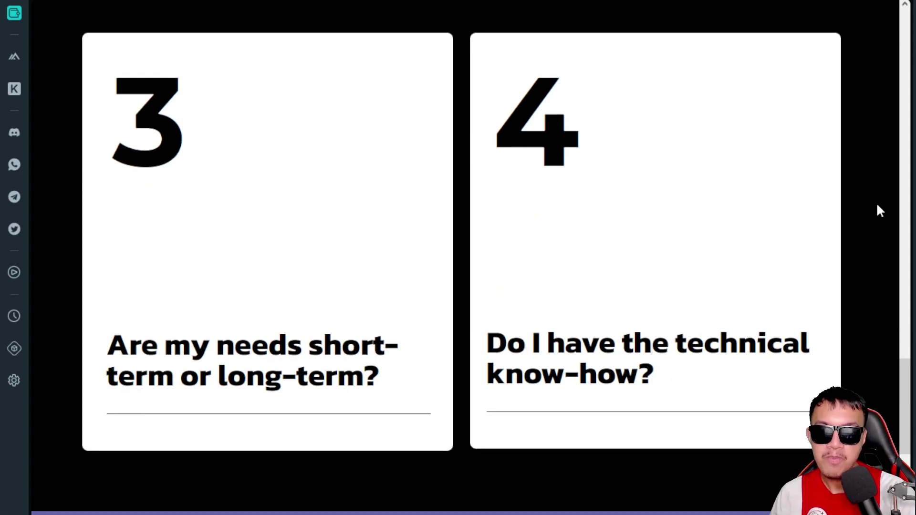
pyautogui.scroll(-7, 877, 205)
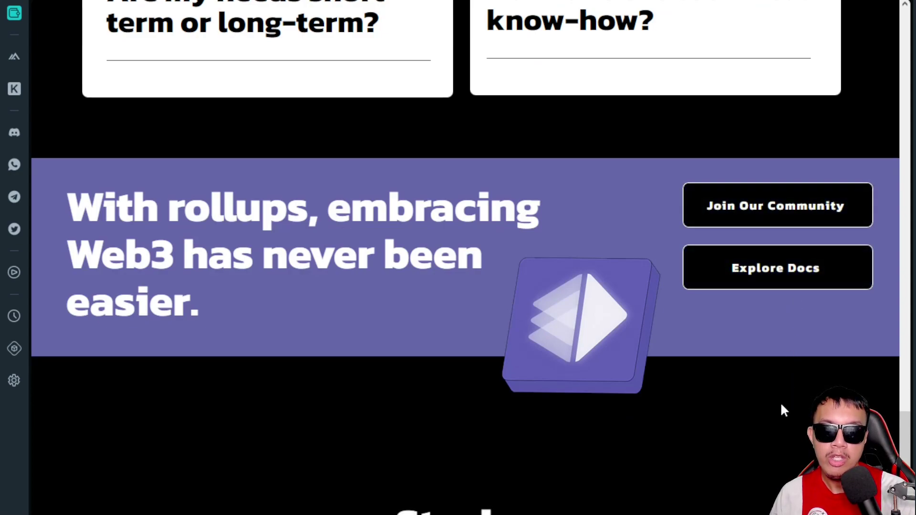
pyautogui.scroll(-6, 782, 420)
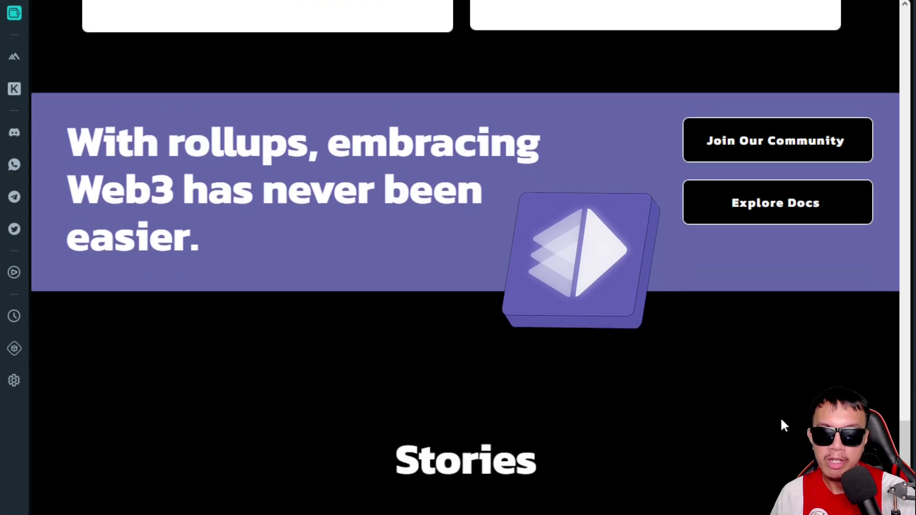
pyautogui.scroll(-5, 744, 325)
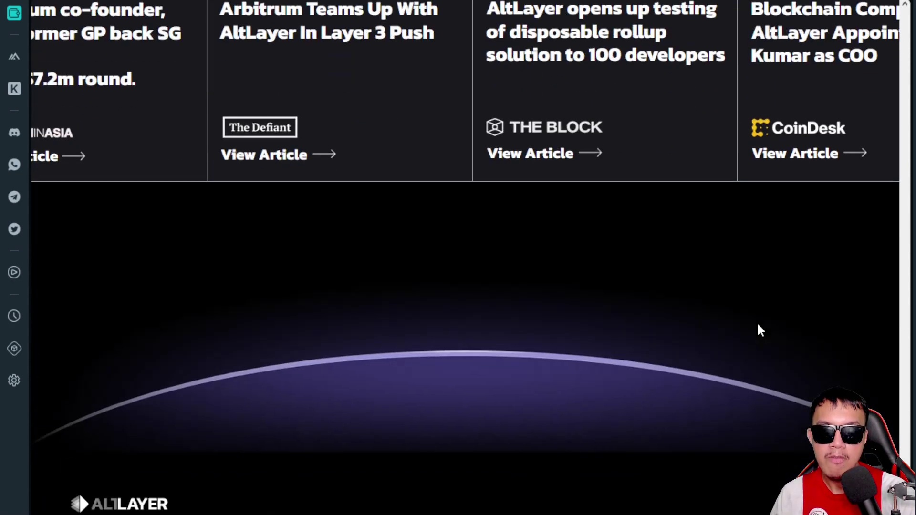
pyautogui.scroll(-4, 705, 180)
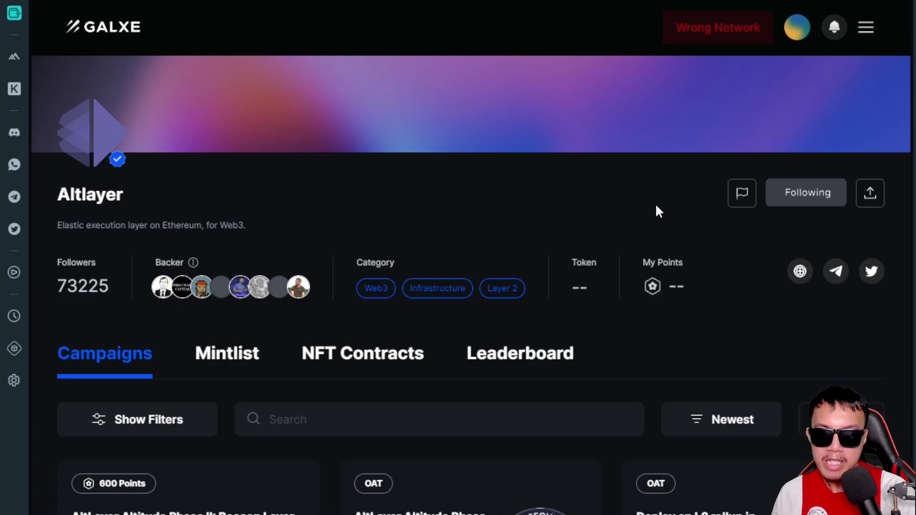
# On Altlayer's Galxe page, open the AltLayer Altitude Phase I: Multi Sequencer campaign and follow its Sepolia ETH task to the rollup bridge
pyautogui.scroll(-5, 657, 207)
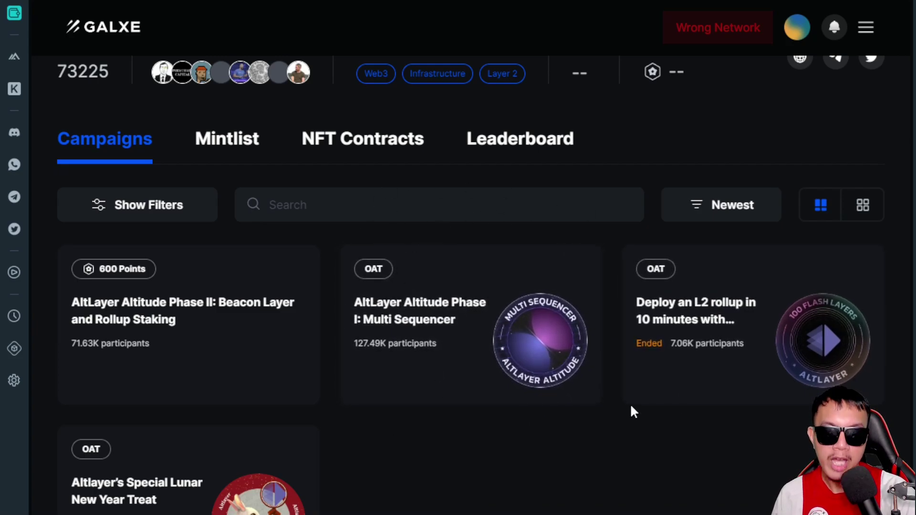
pyautogui.click(556, 378)
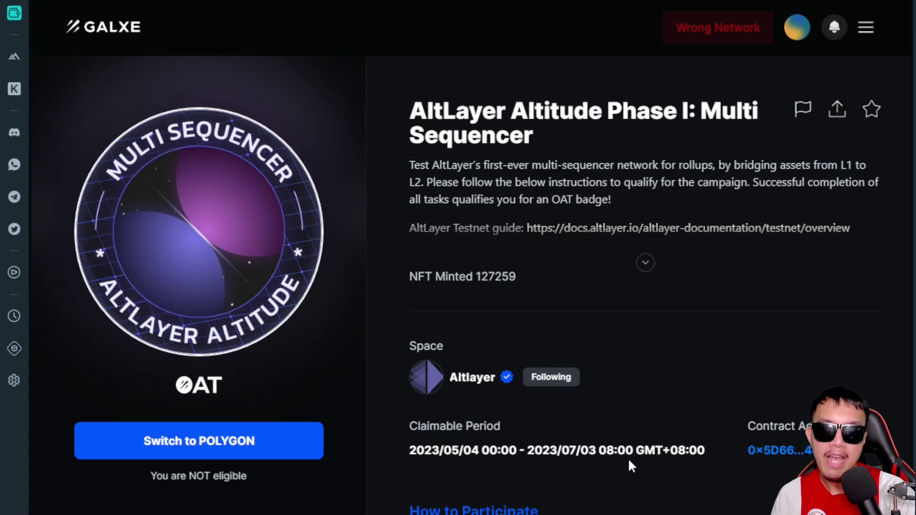
pyautogui.scroll(-9, 445, 123)
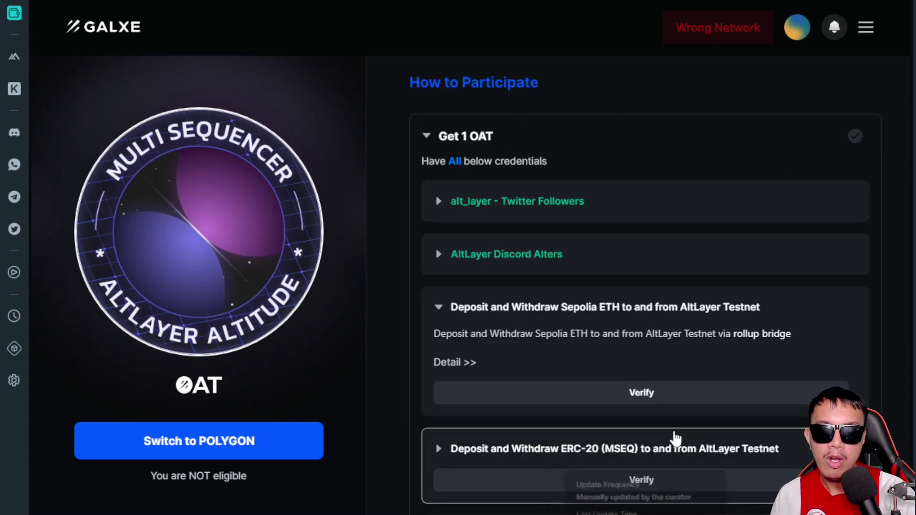
pyautogui.scroll(-3, 620, 287)
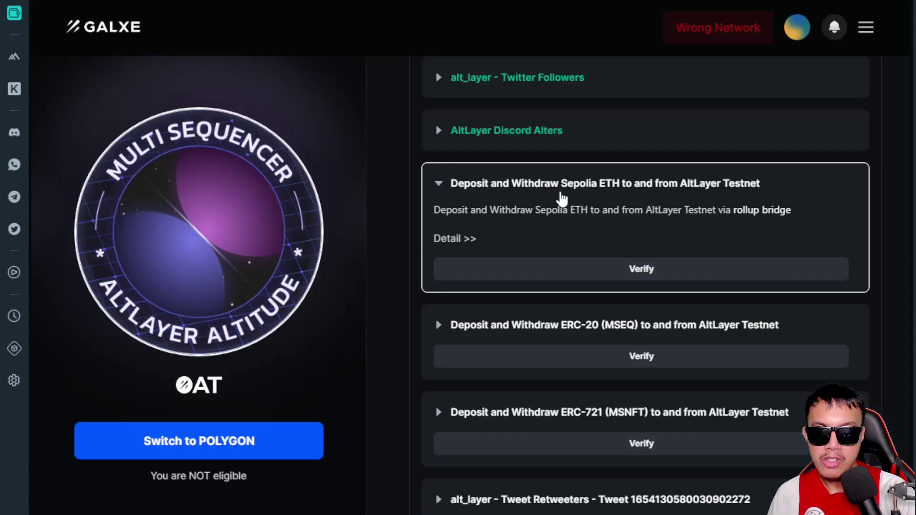
pyautogui.click(759, 210)
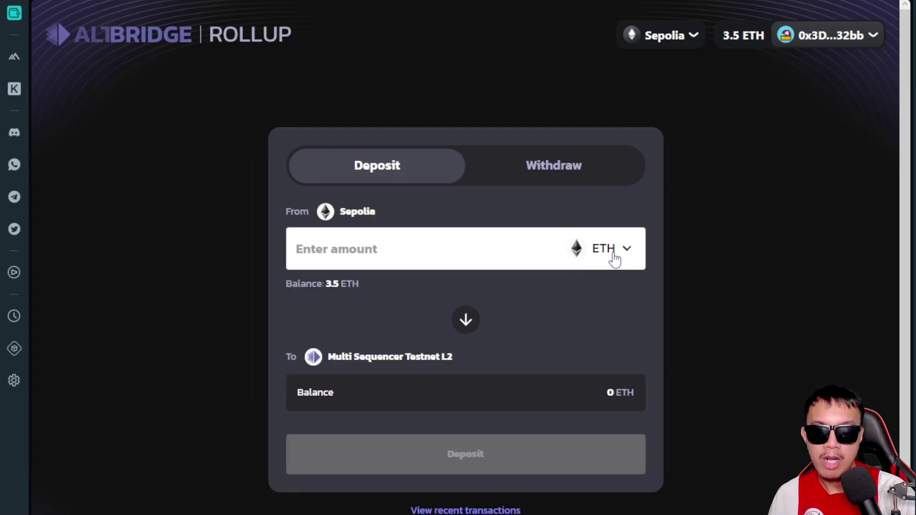
# Deposit 0.1 ETH from Sepolia to Multi Sequencer Testnet L2 and approve the transaction in the wallet
pyautogui.click(387, 247)
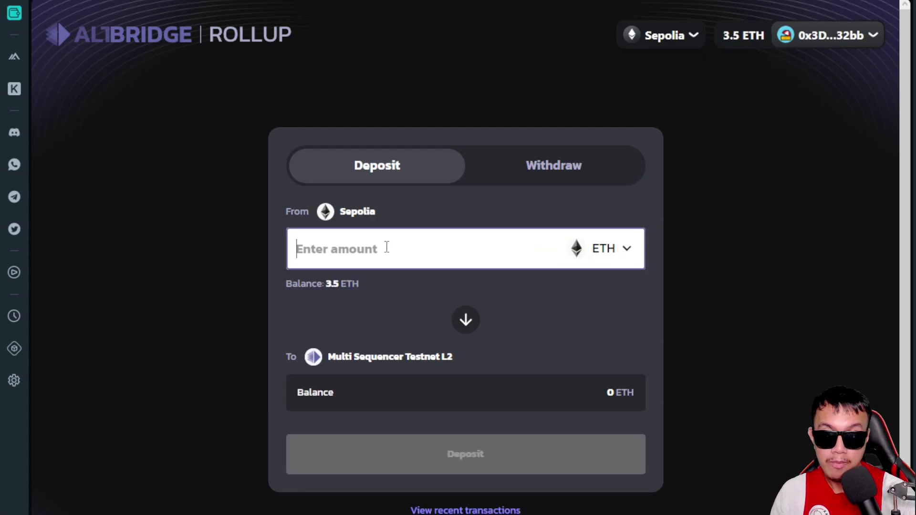
pyautogui.write('0.1')
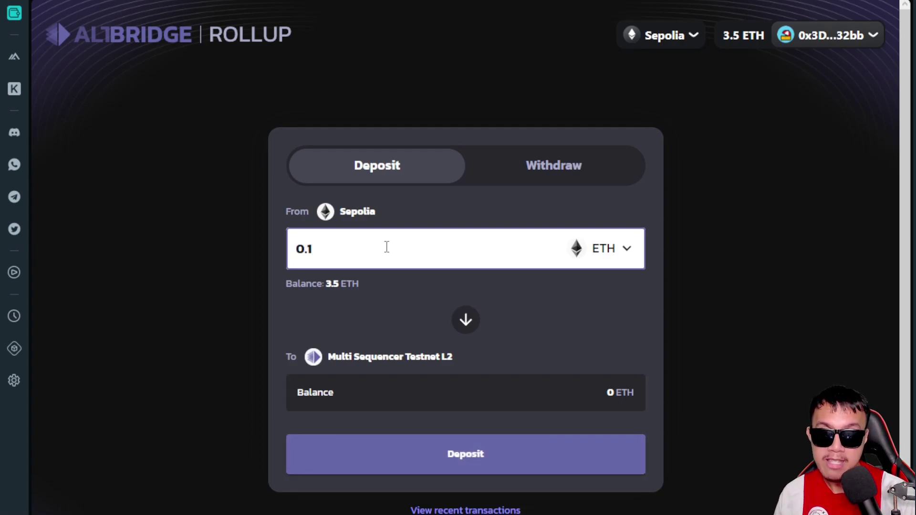
pyautogui.click(455, 451)
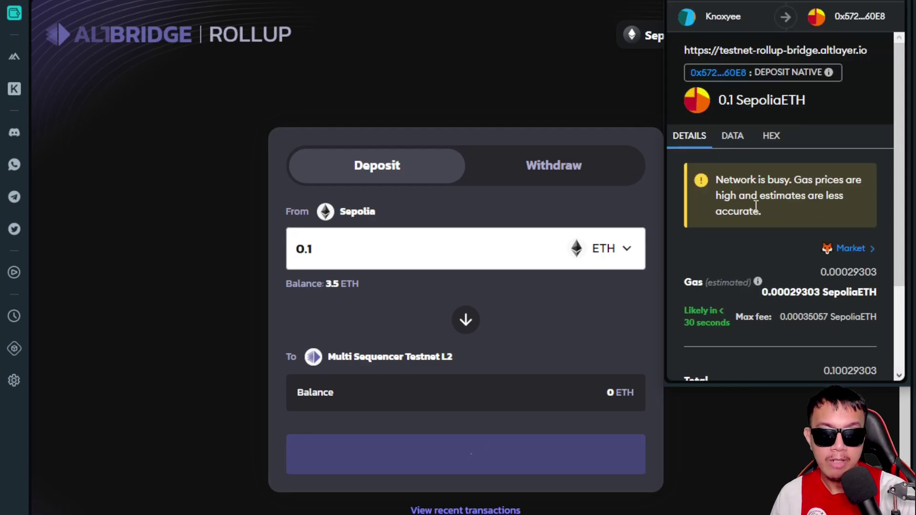
pyautogui.moveTo(897, 190); pyautogui.dragTo(900, 303)
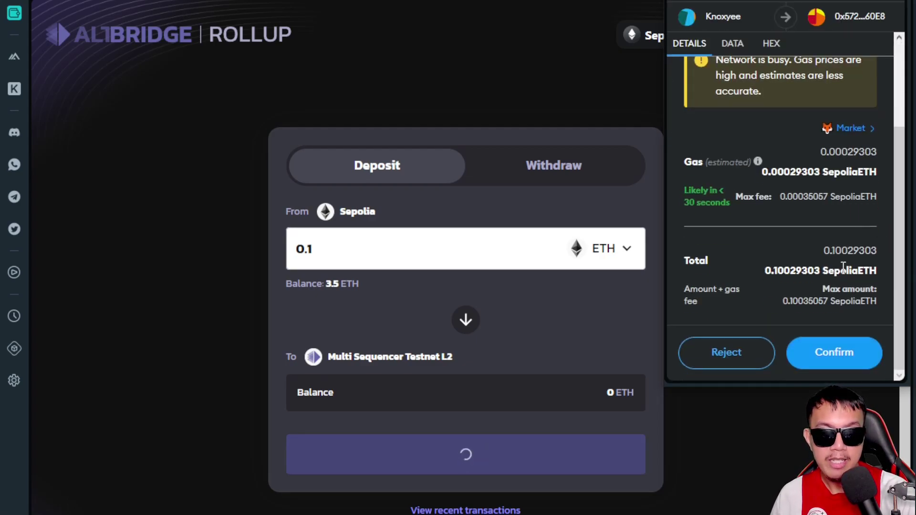
pyautogui.click(826, 348)
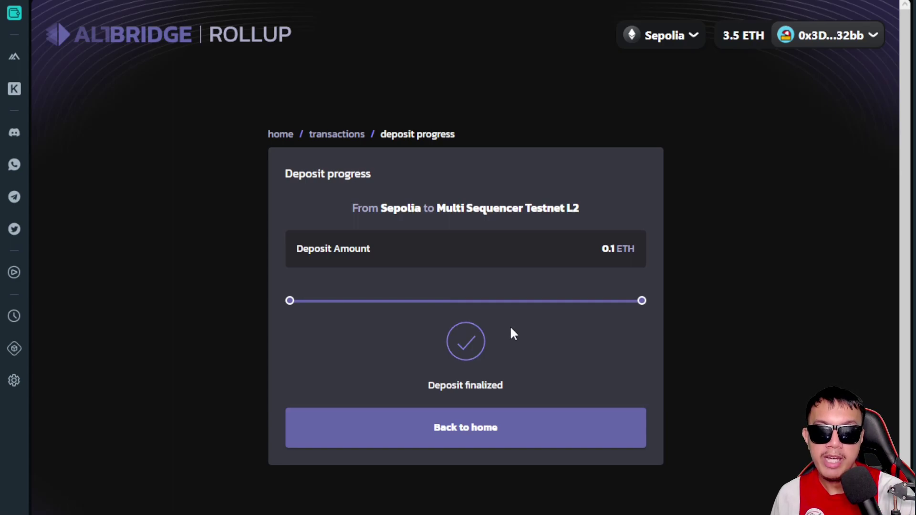
# Return to the bridge home, change to Withdraw mode and switch the wallet network to Multi Sequencer Testnet
pyautogui.click(502, 431)
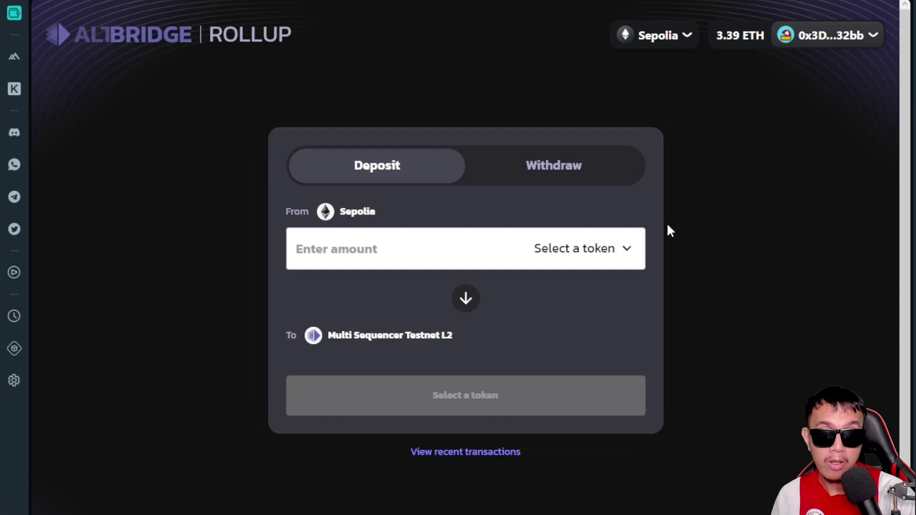
pyautogui.click(567, 167)
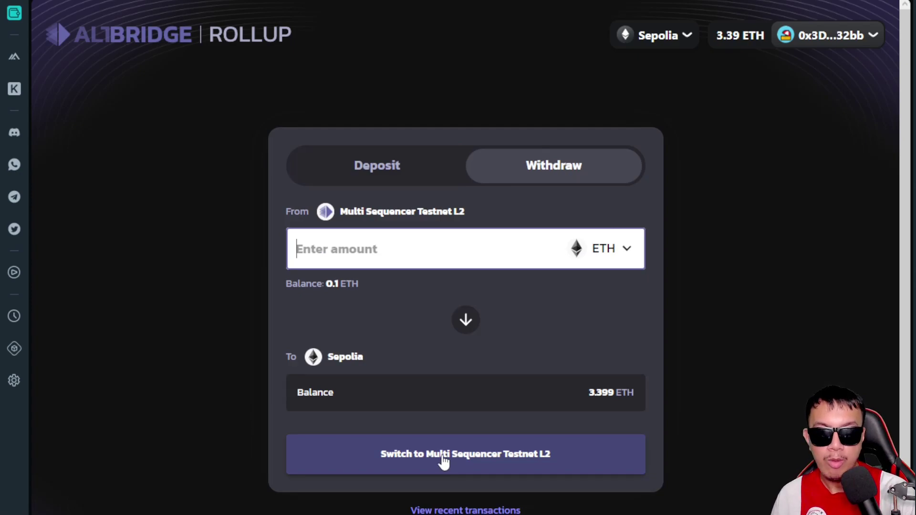
pyautogui.click(491, 465)
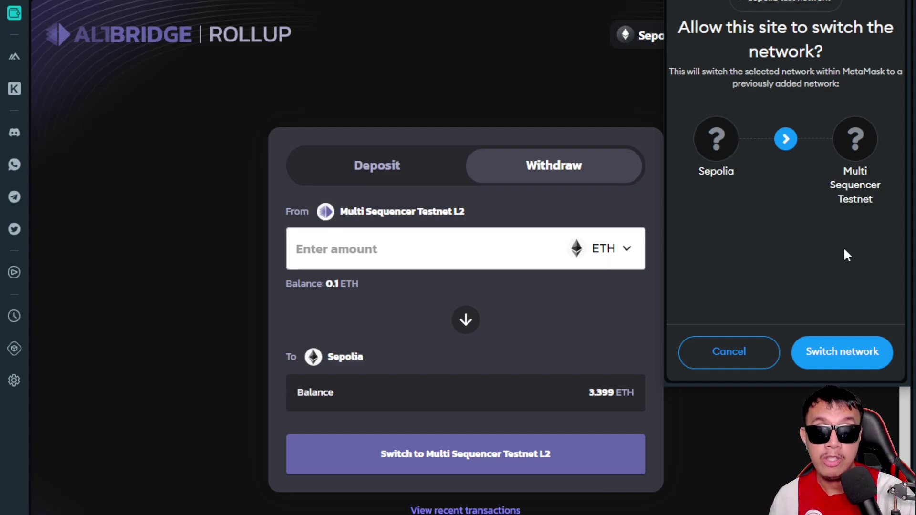
pyautogui.click(838, 352)
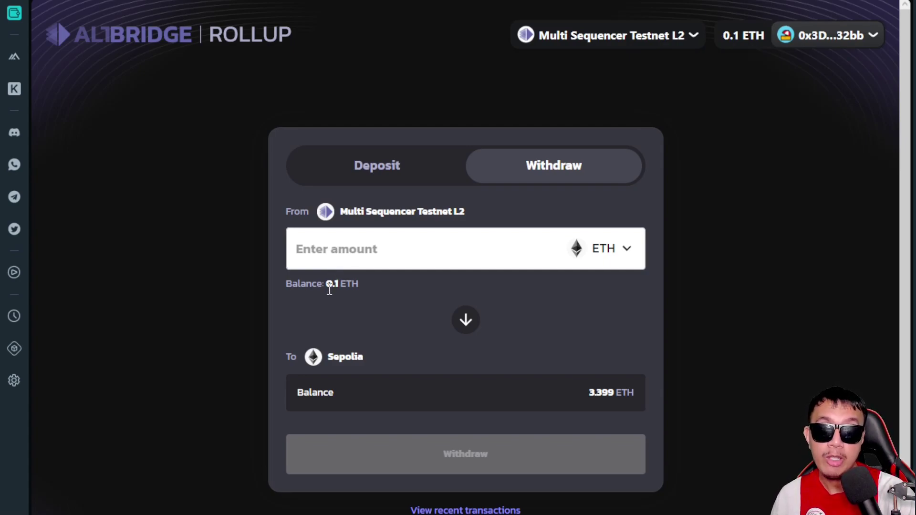
# Start a withdrawal of 0.09 ETH from Multi Sequencer Testnet L2 to Sepolia and approve it in the wallet
pyautogui.click(322, 256)
pyautogui.write('0.09')
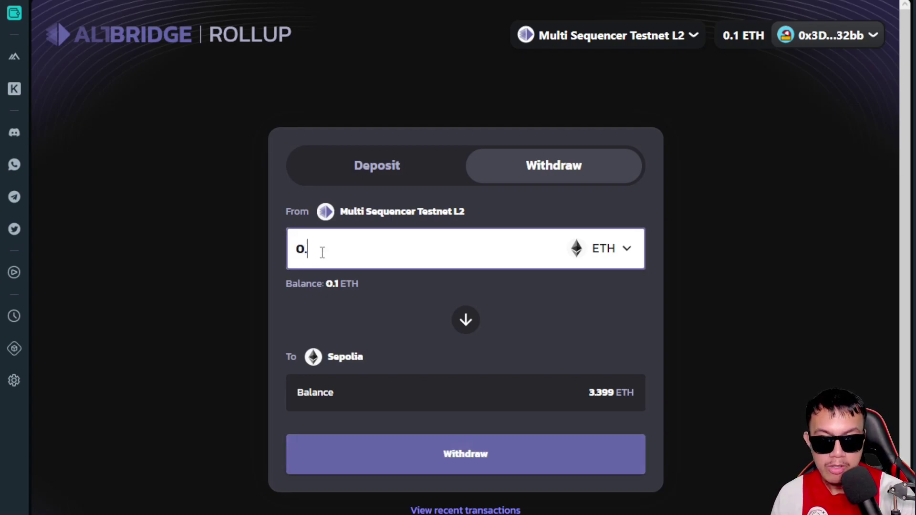
pyautogui.click(479, 452)
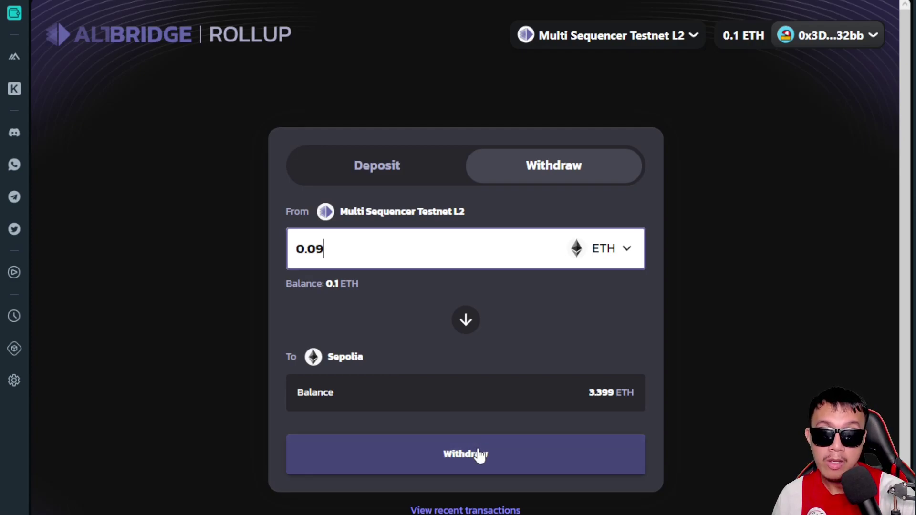
pyautogui.click(479, 454)
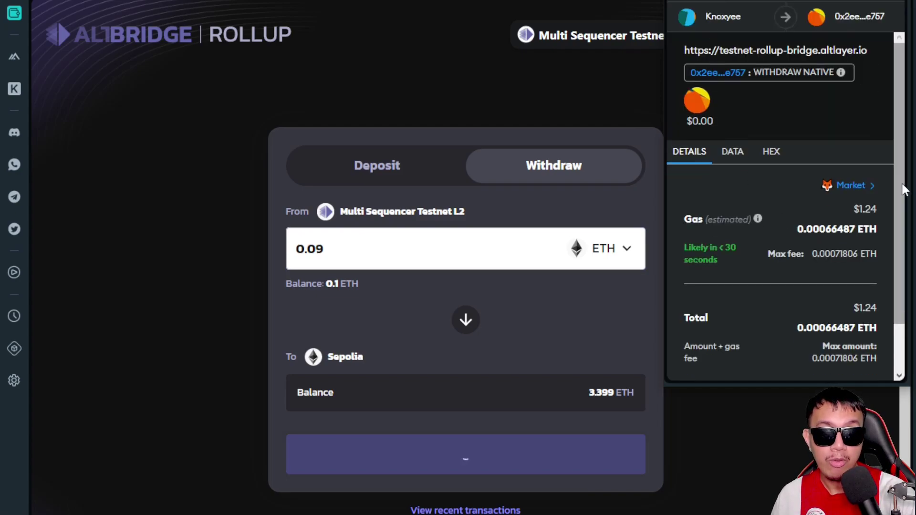
pyautogui.scroll(-2, 903, 190)
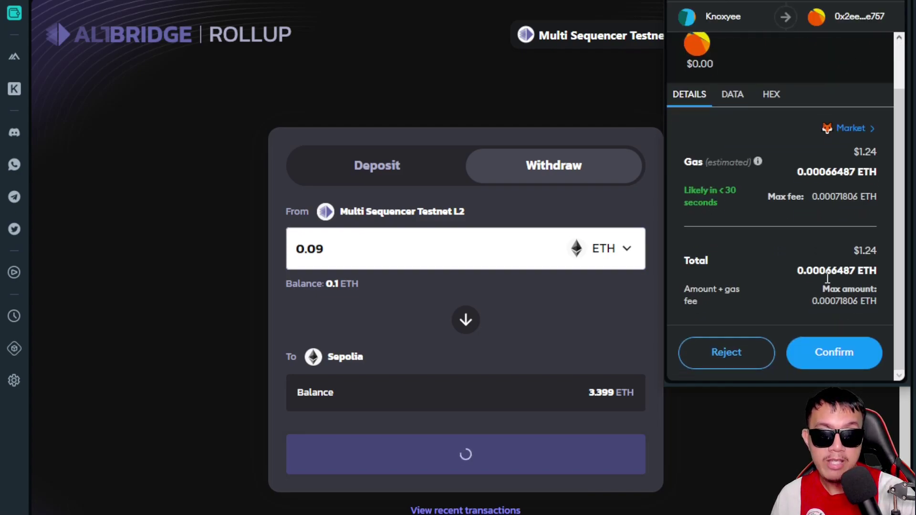
pyautogui.click(818, 353)
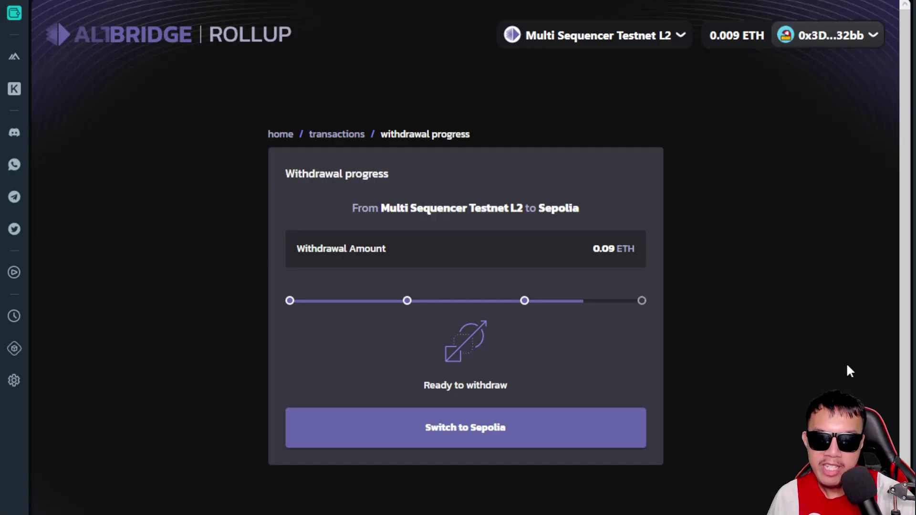
# Switch the wallet network back to Sepolia and finalize the ETH withdrawal, approving the transaction
pyautogui.click(467, 431)
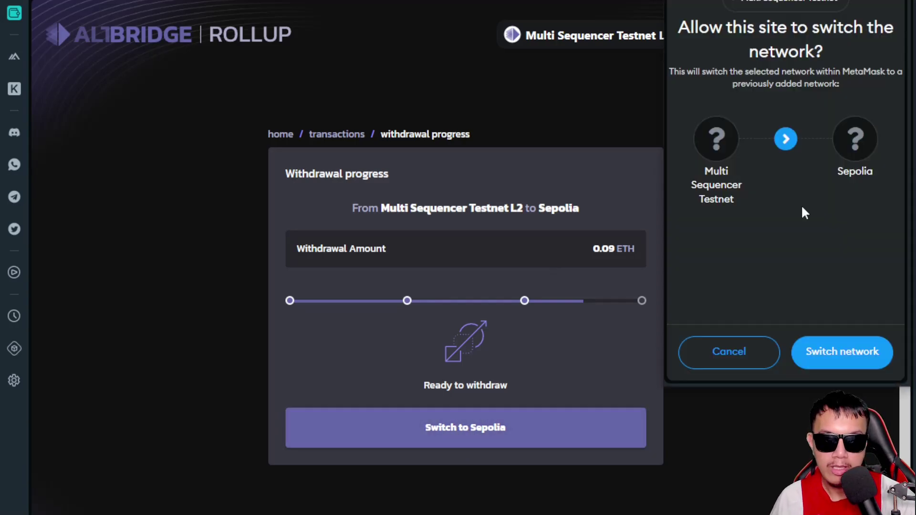
pyautogui.click(840, 351)
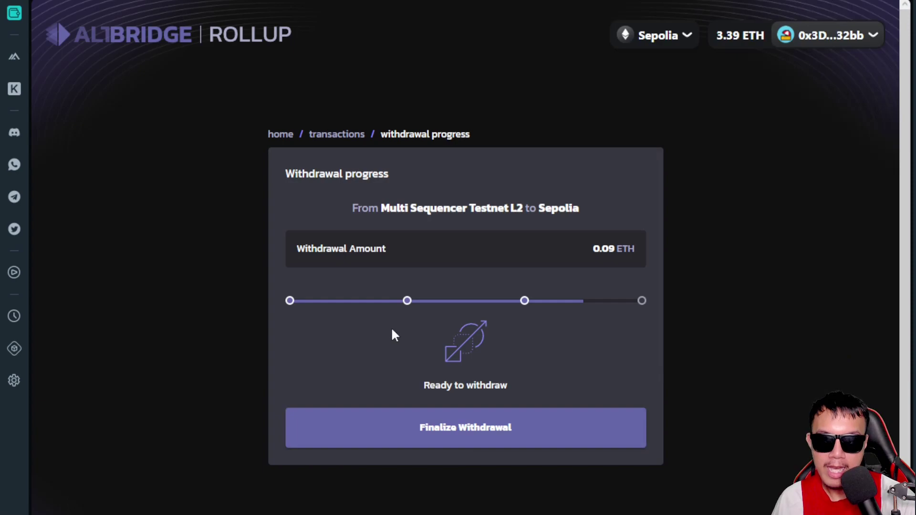
pyautogui.click(460, 434)
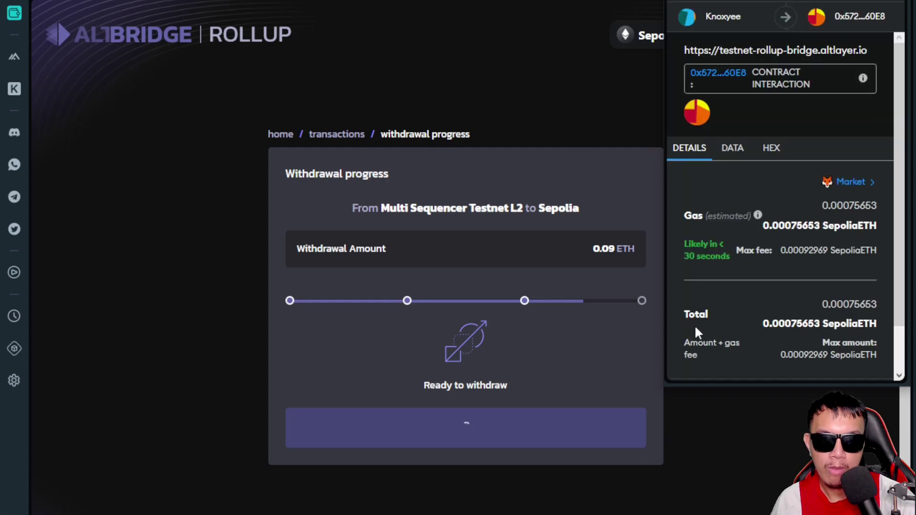
pyautogui.scroll(-2, 882, 278)
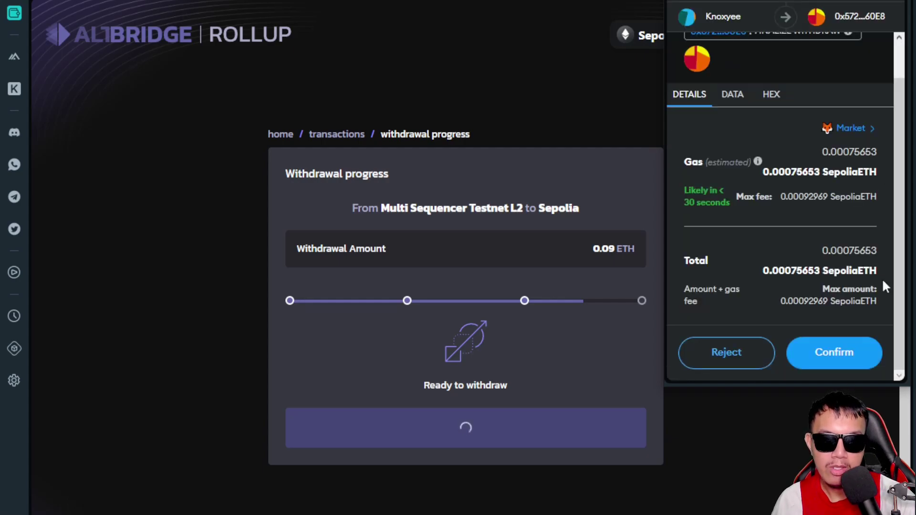
pyautogui.click(839, 353)
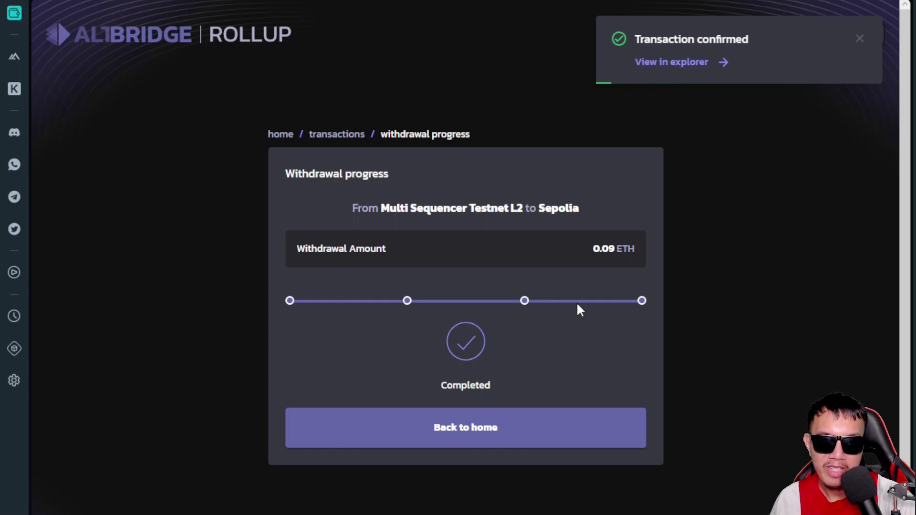
# Return to the bridge home and verify the Galxe task "Deposit and Withdraw Sepolia ETH to and from AltLayer Testnet"
pyautogui.click(459, 430)
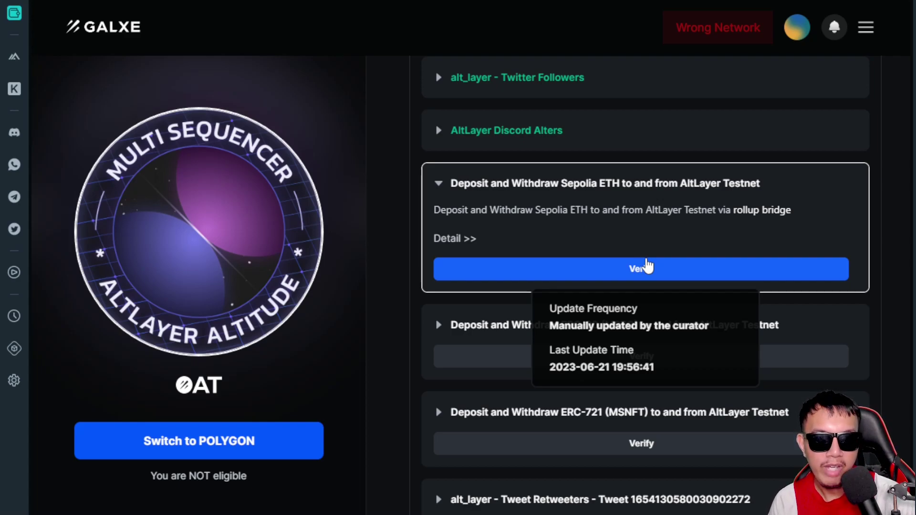
pyautogui.click(647, 266)
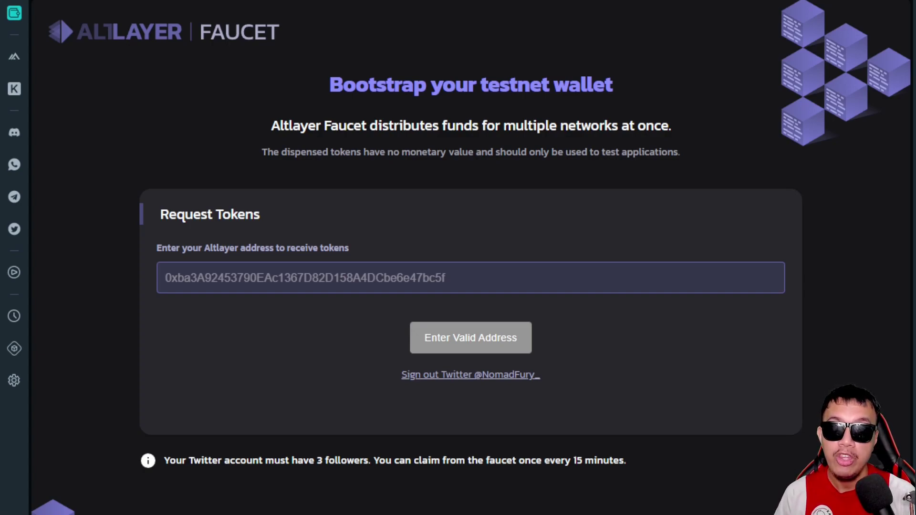
# Enter the wallet address in the Altlayer Faucet and claim the test tokens
pyautogui.hotkey('ctrl', 'v')
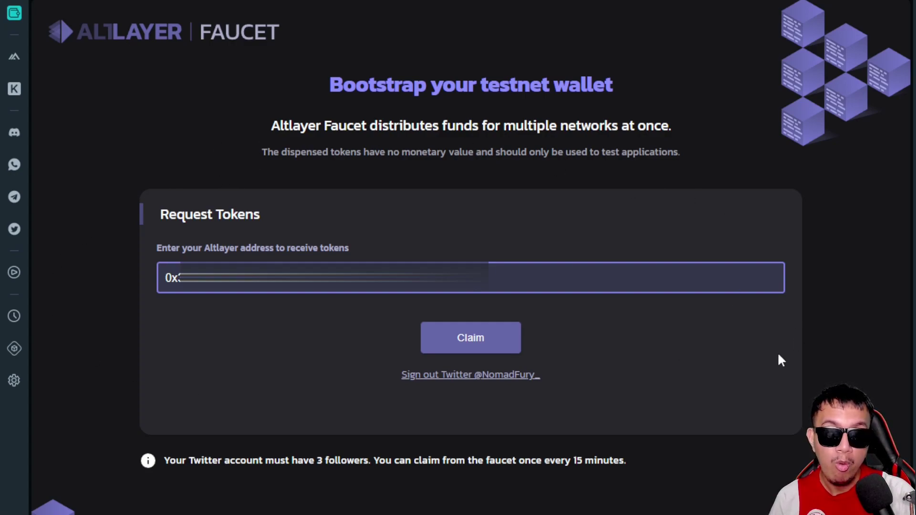
pyautogui.click(484, 341)
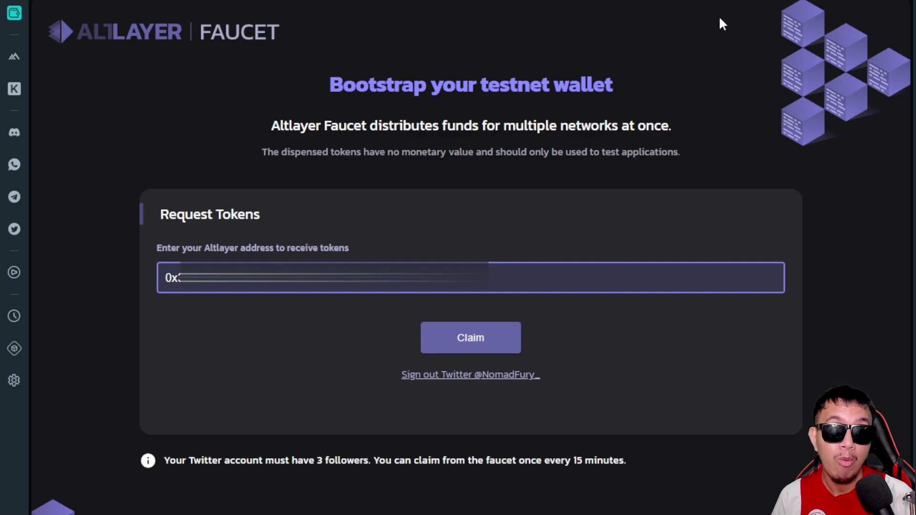
pyautogui.press('Return')
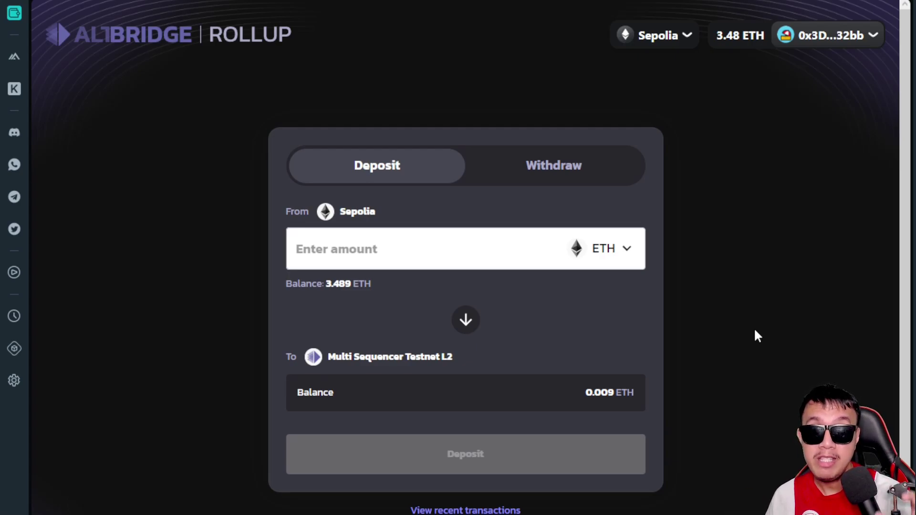
# Choose the Multi sequencer test token (MSEQ) for the deposit from Sepolia and set the amount to 10
pyautogui.click(623, 259)
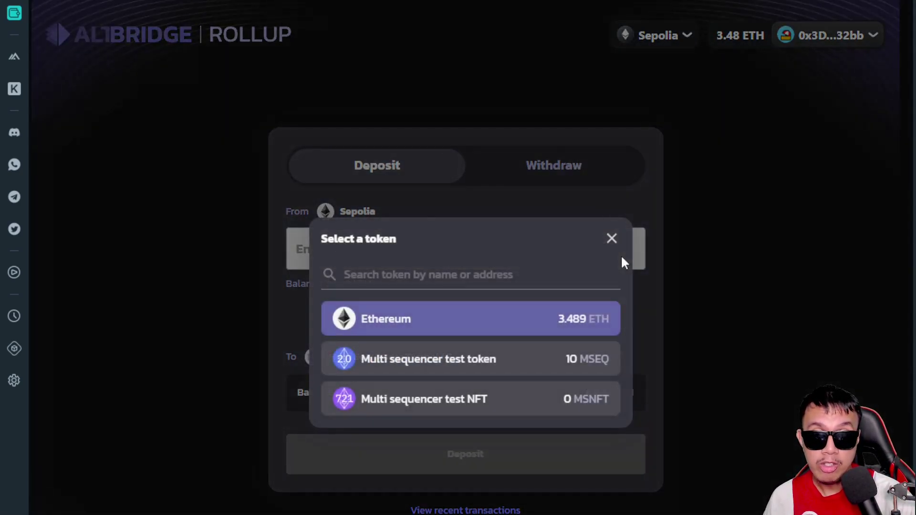
pyautogui.click(404, 364)
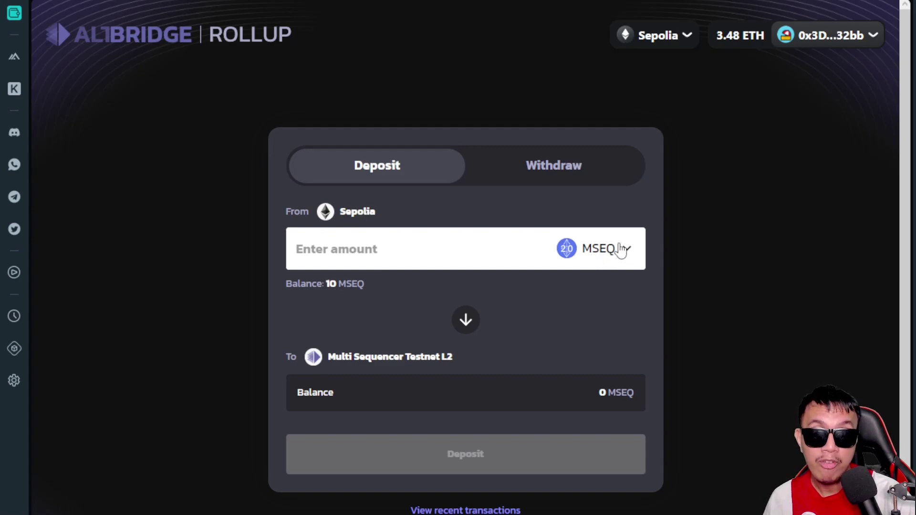
pyautogui.click(336, 247)
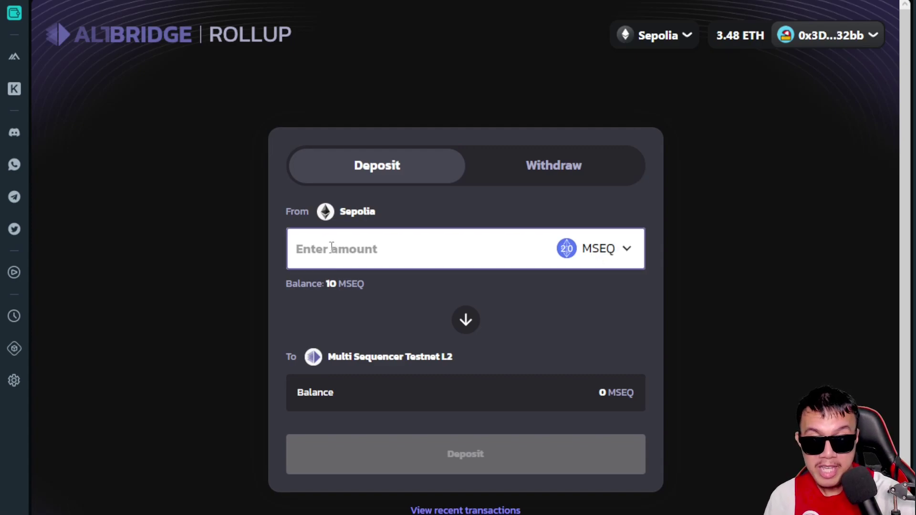
pyautogui.write('10')
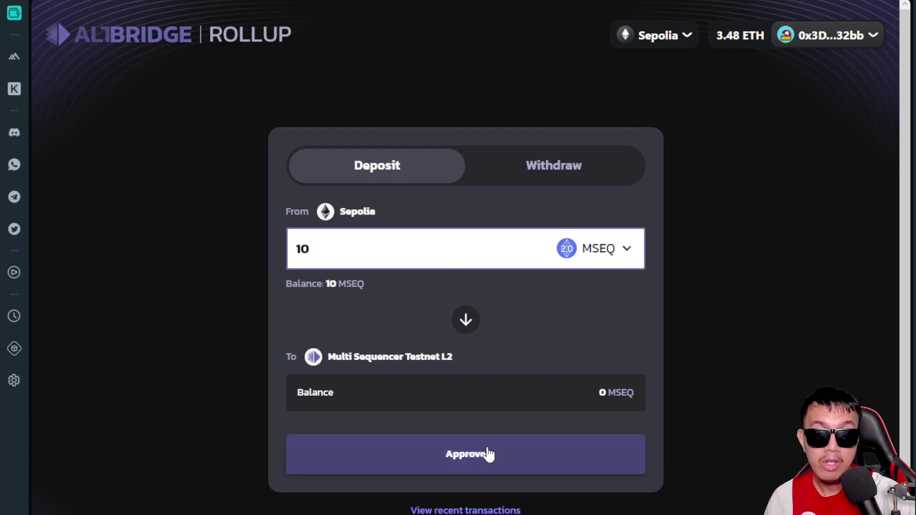
# Request approval for the MSEQ deposit, set the wallet's custom spending cap to the maximum of 10 and approve it
pyautogui.click(456, 462)
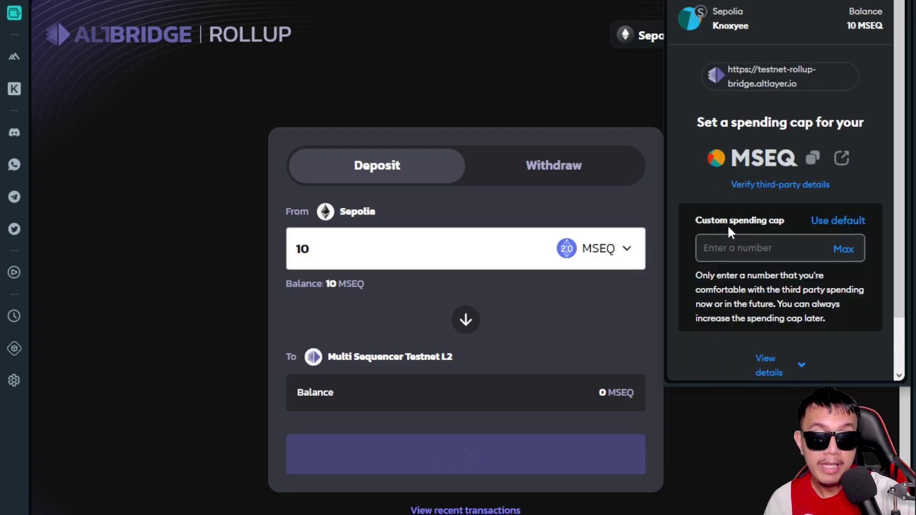
pyautogui.click(842, 250)
pyautogui.scroll(-1, 906, 334)
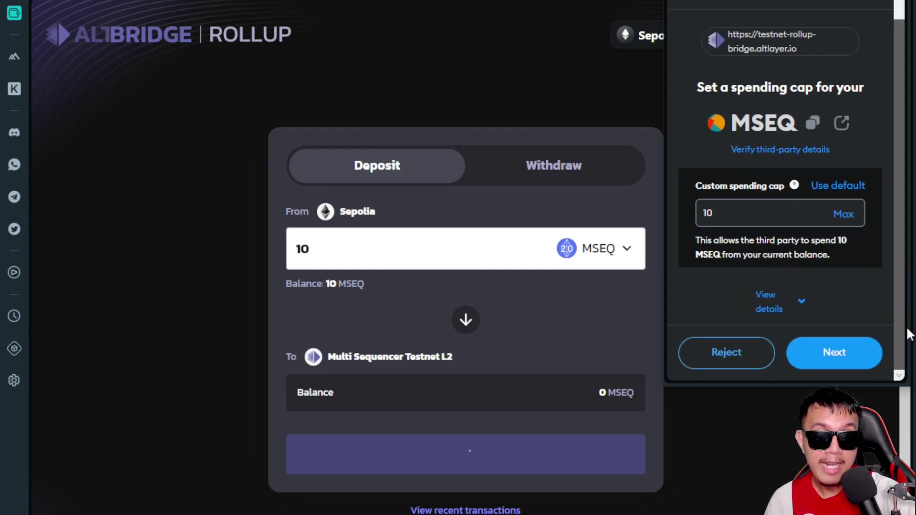
pyautogui.click(835, 351)
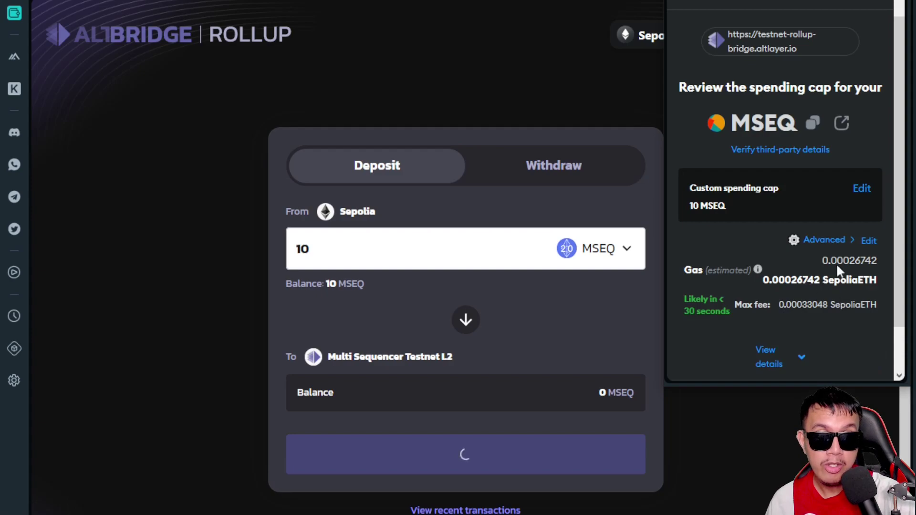
pyautogui.scroll(-1, 894, 248)
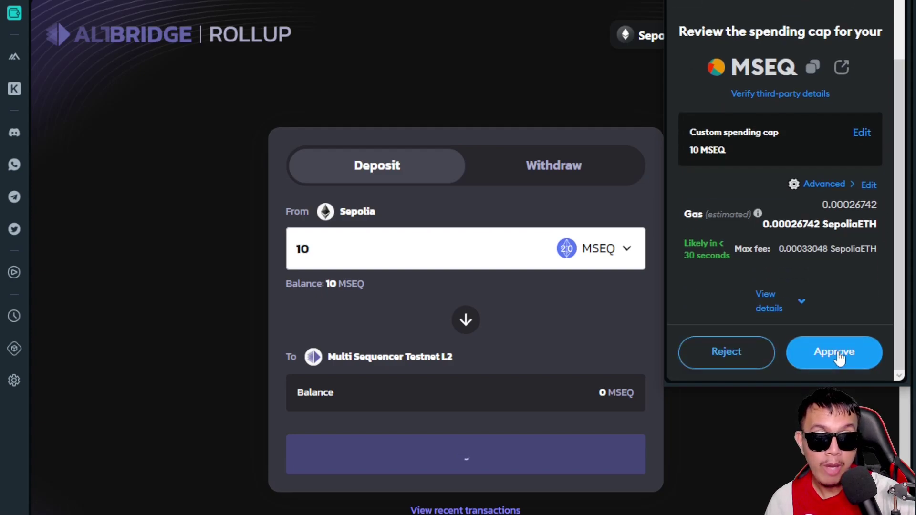
pyautogui.click(836, 353)
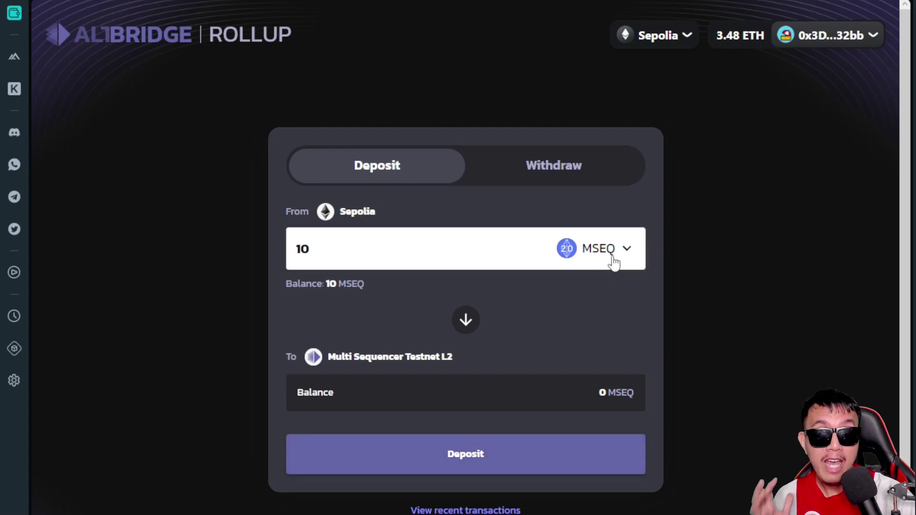
# Deposit the 10 MSEQ from Sepolia to Multi Sequencer Testnet L2 and confirm the transaction in the wallet
pyautogui.click(459, 457)
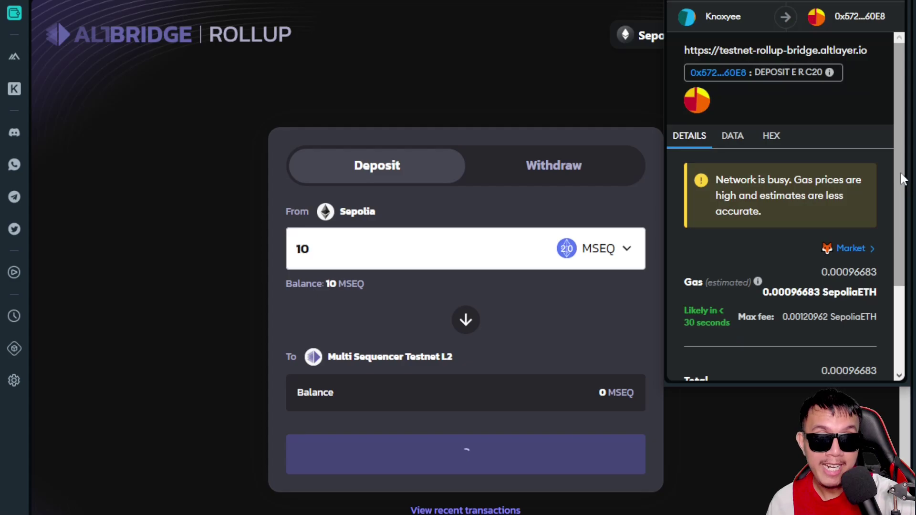
pyautogui.scroll(-1, 901, 214)
pyautogui.moveTo(900, 214); pyautogui.dragTo(899, 291)
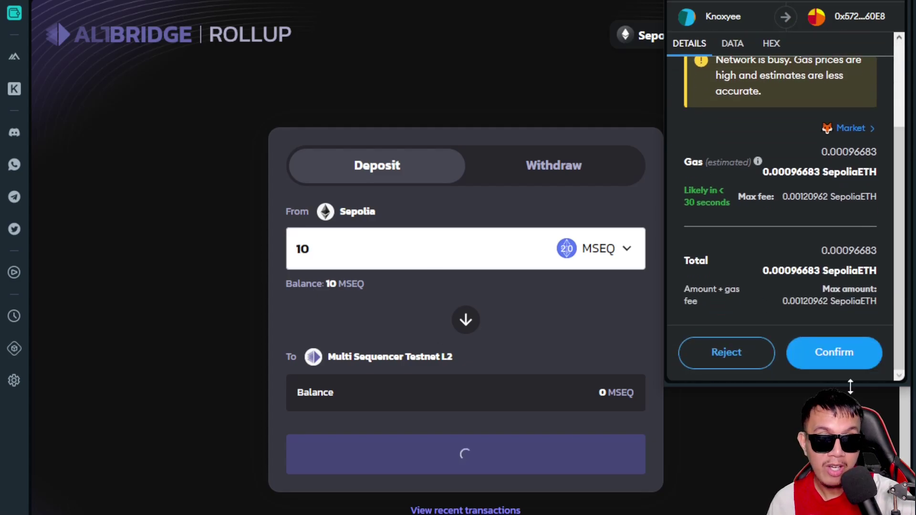
pyautogui.click(831, 351)
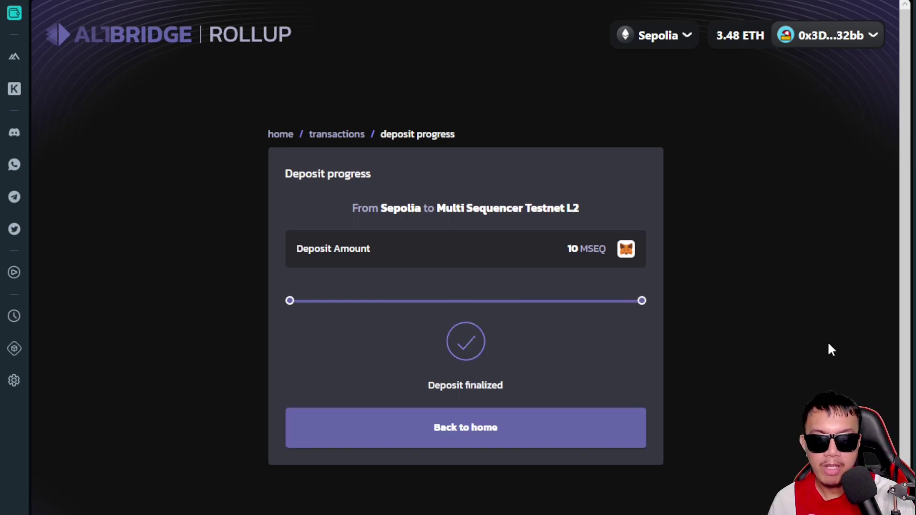
# Return to the bridge home, change to Withdraw mode and switch the wallet network to Multi Sequencer Testnet L2
pyautogui.click(490, 426)
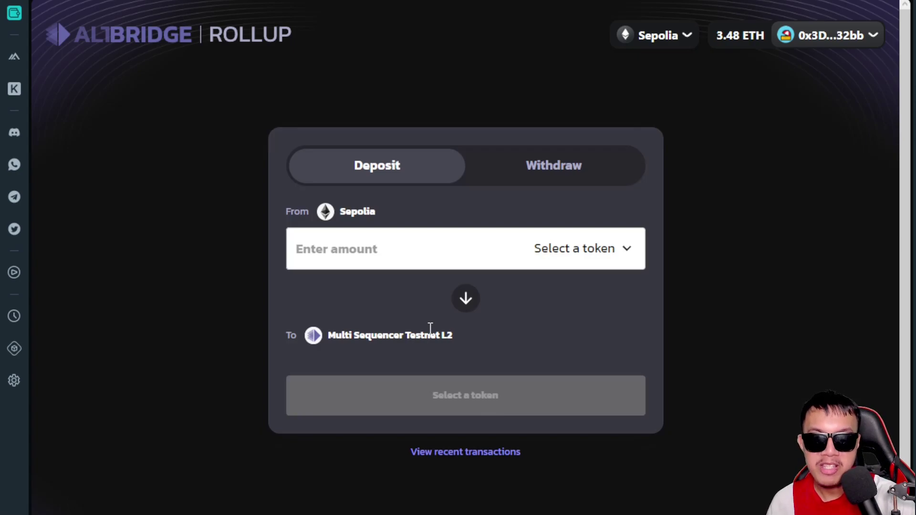
pyautogui.click(570, 159)
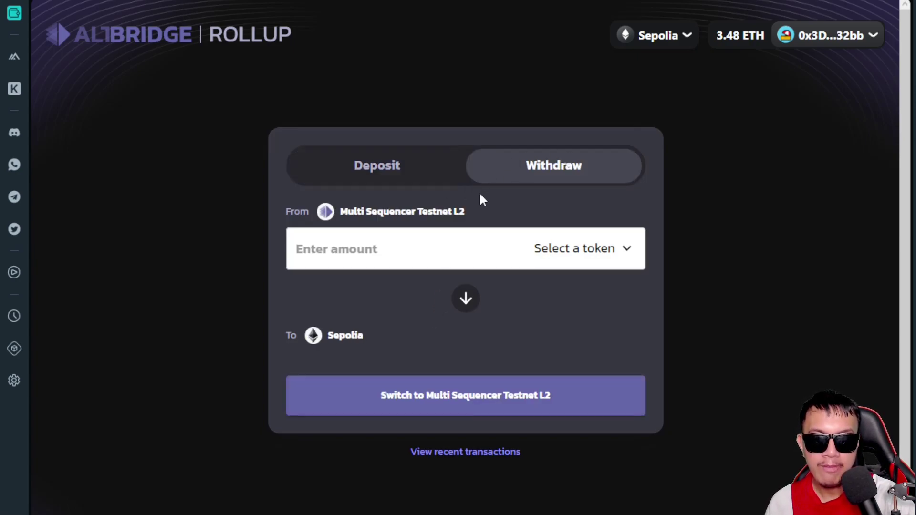
pyautogui.click(459, 402)
pyautogui.click(848, 352)
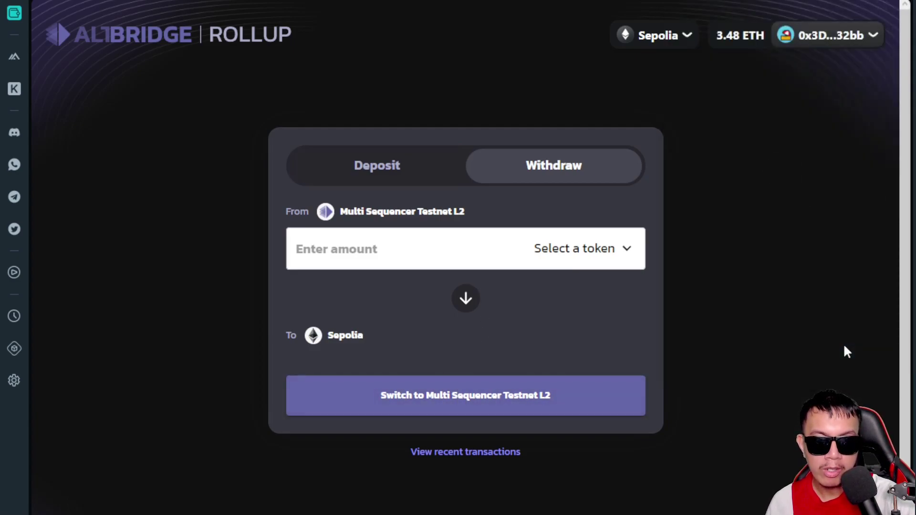
# Start a withdrawal of 10 MSEQ from Multi Sequencer Testnet L2 to Sepolia and confirm it in the wallet
pyautogui.click(625, 245)
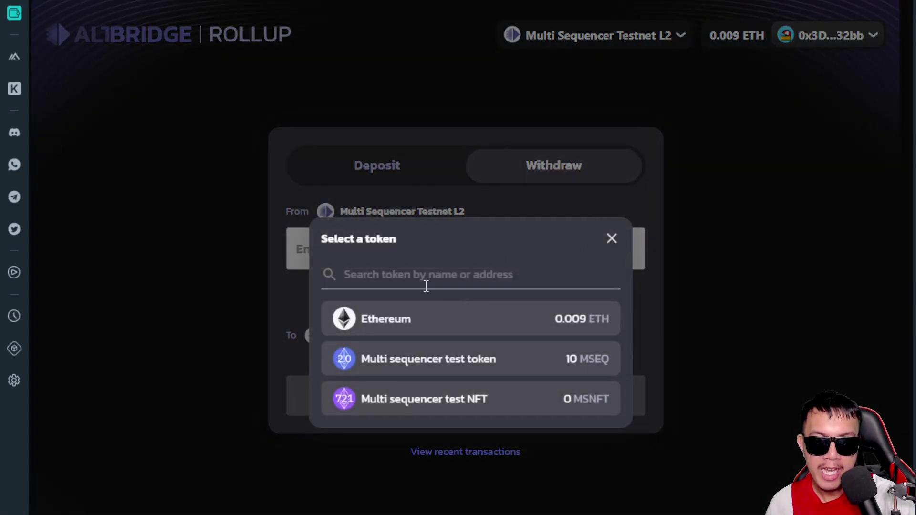
pyautogui.click(505, 368)
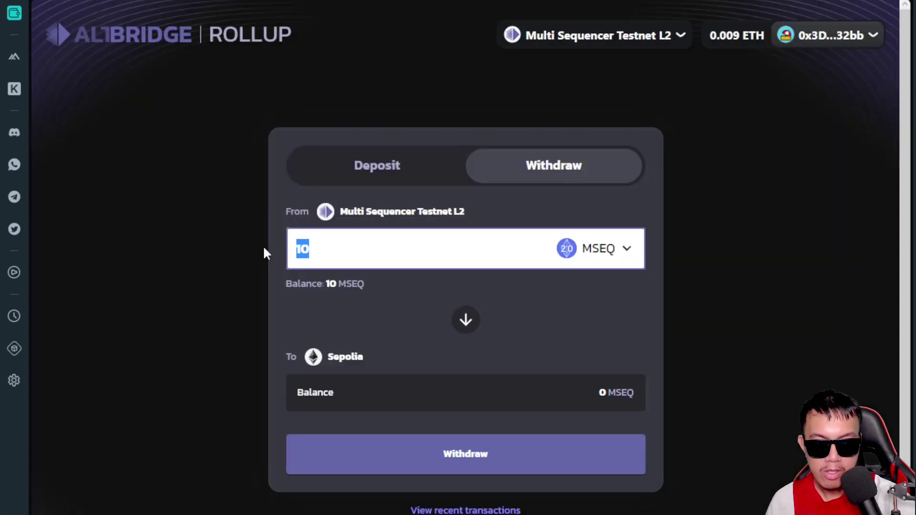
pyautogui.write('10')
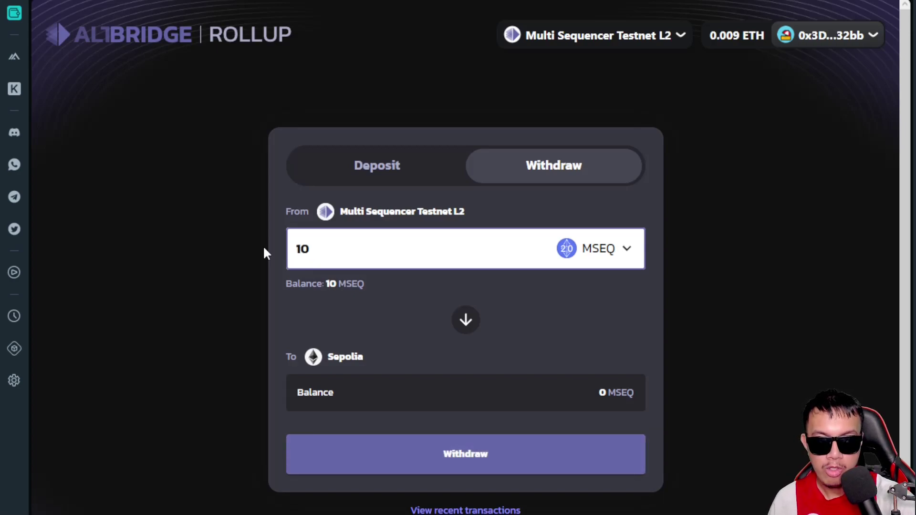
pyautogui.click(468, 456)
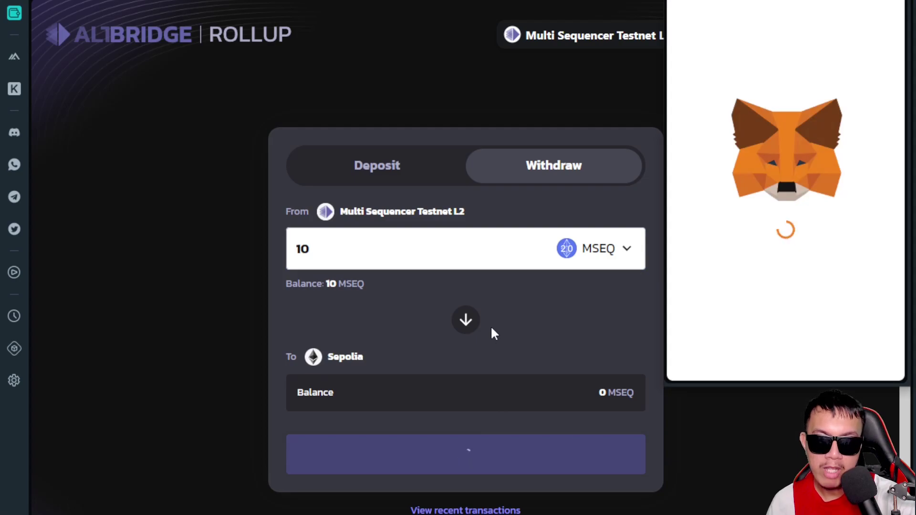
pyautogui.scroll(-2, 863, 333)
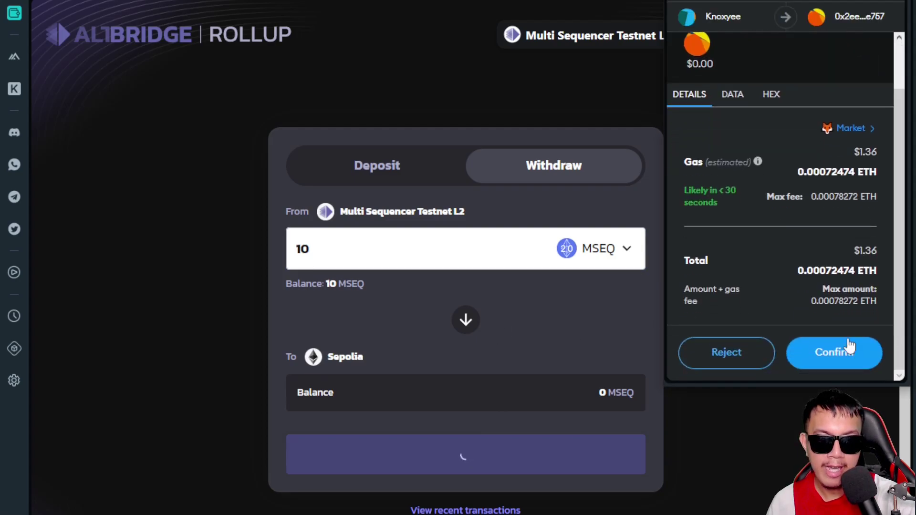
pyautogui.click(826, 353)
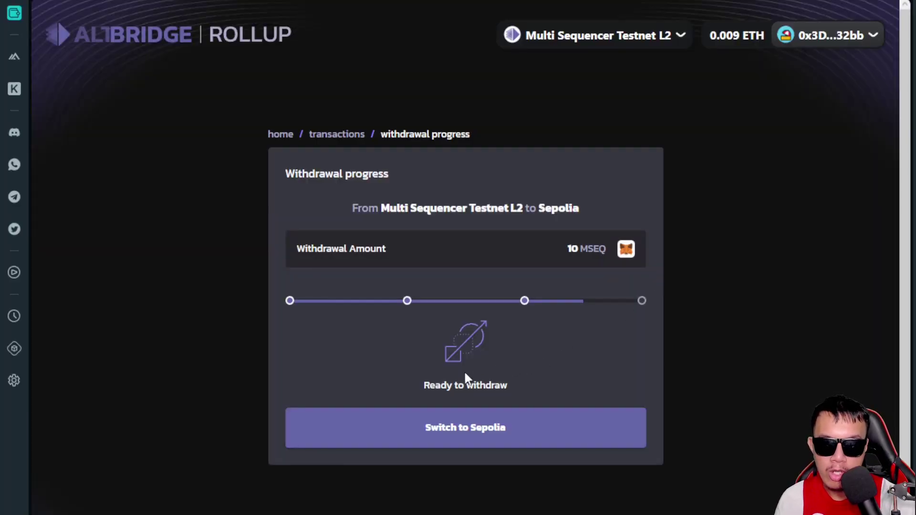
# Switch the wallet network to Sepolia, finalize the 10 MSEQ withdrawal with wallet confirmation and return to the bridge home
pyautogui.click(473, 436)
pyautogui.click(837, 350)
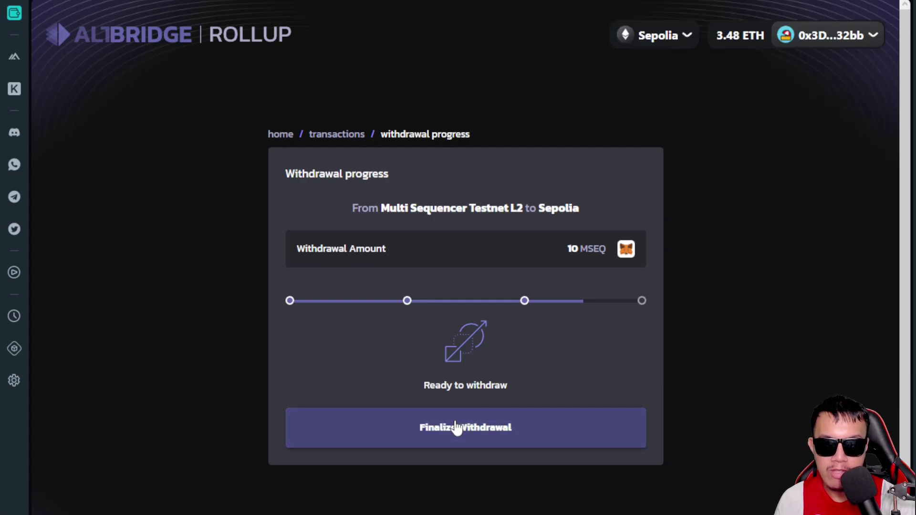
pyautogui.click(456, 428)
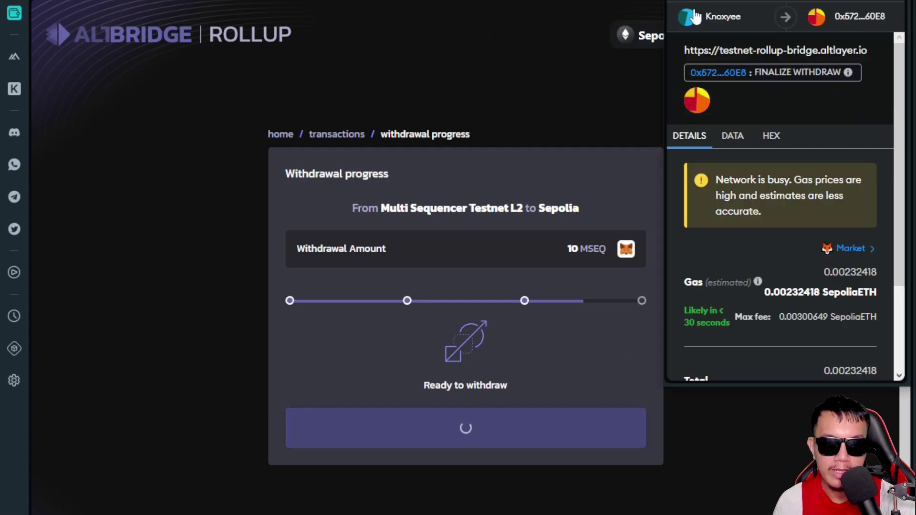
pyautogui.scroll(-3, 895, 154)
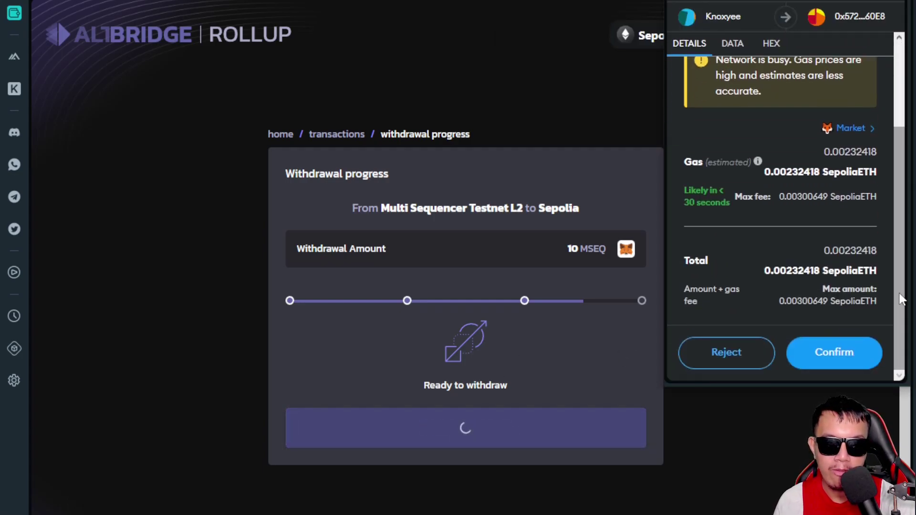
pyautogui.click(844, 354)
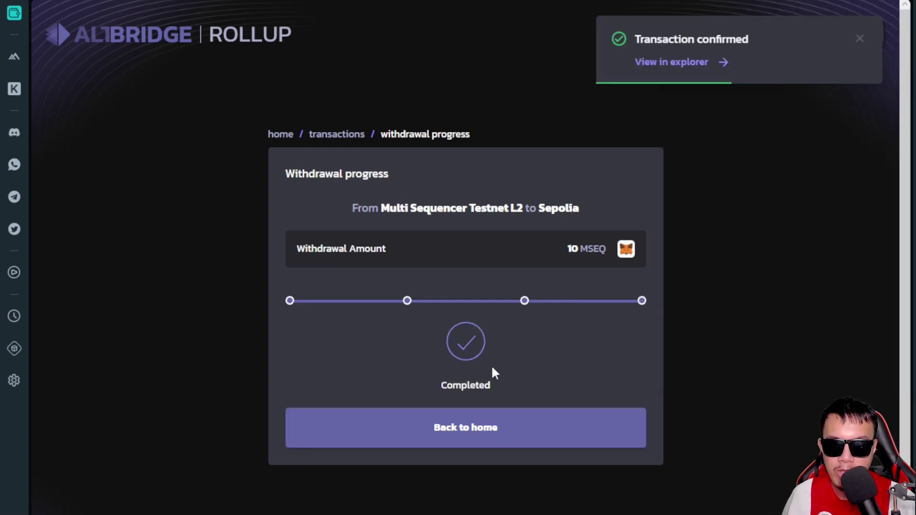
pyautogui.click(482, 424)
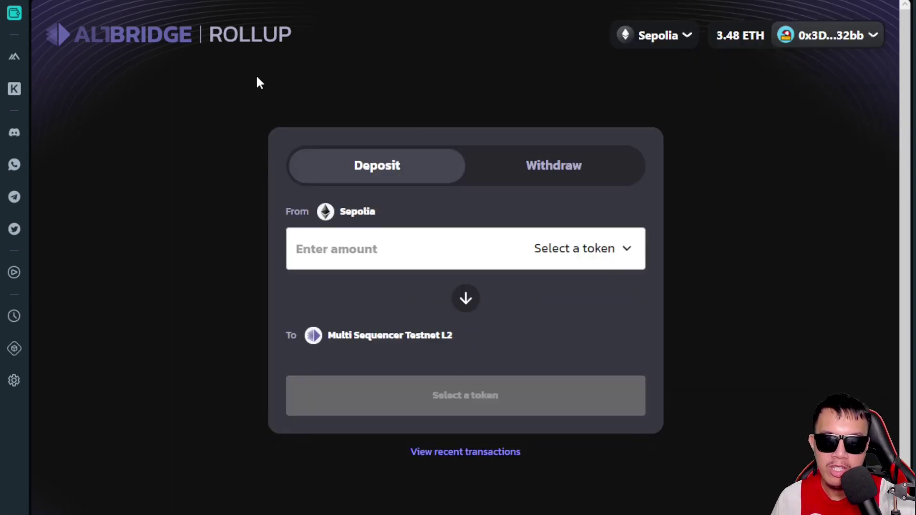
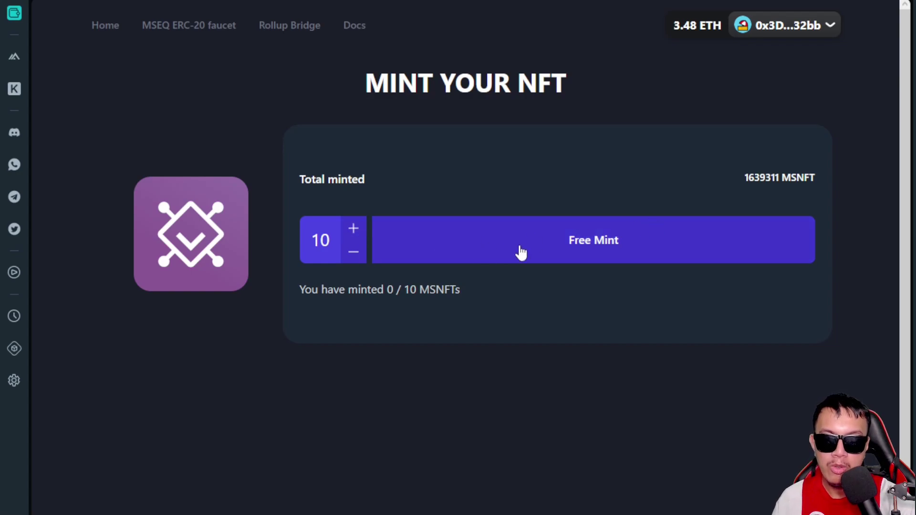
# Mint 10 MSNFTs with Free Mint on the AltLayer NFT mint page and confirm the transaction in the wallet
pyautogui.click(571, 248)
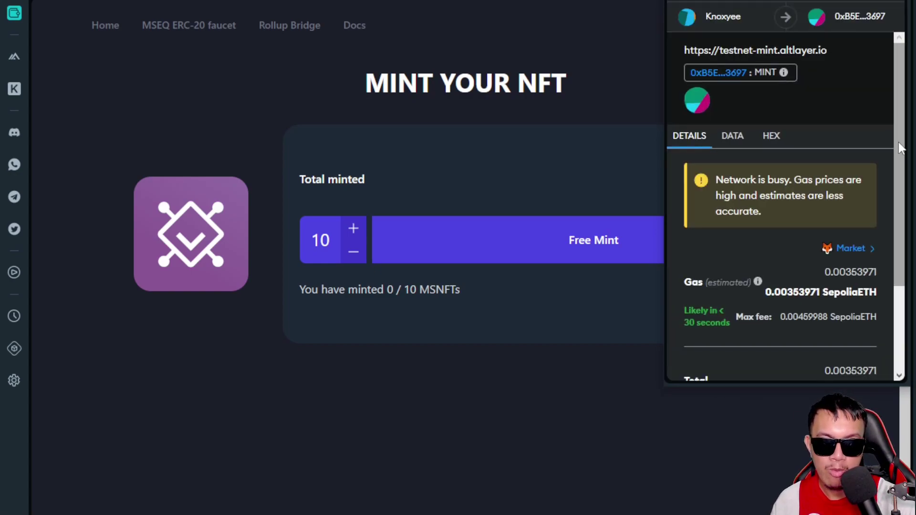
pyautogui.scroll(-3, 898, 142)
pyautogui.click(819, 352)
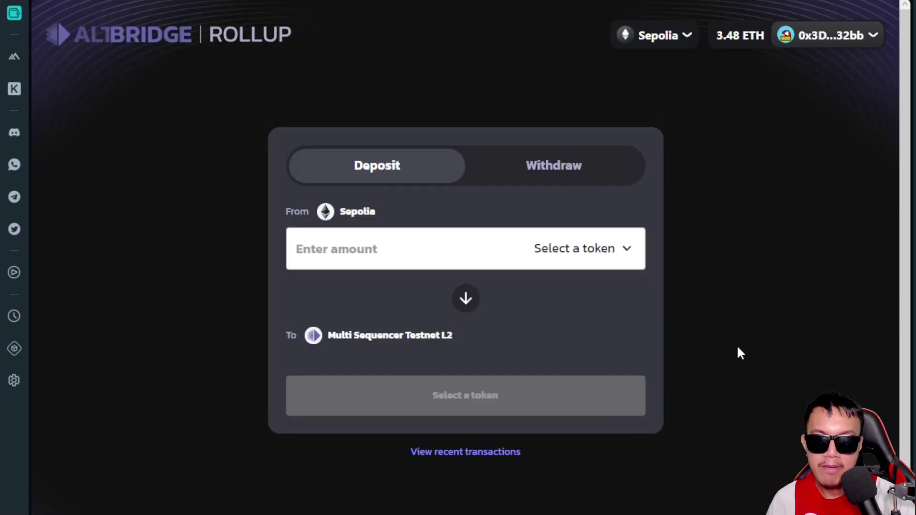
# Select MSNFT ID 1639338 for deposit from Sepolia to Multi Sequencer Testnet L2 and approve the bridge's NFT access in the wallet
pyautogui.click(626, 252)
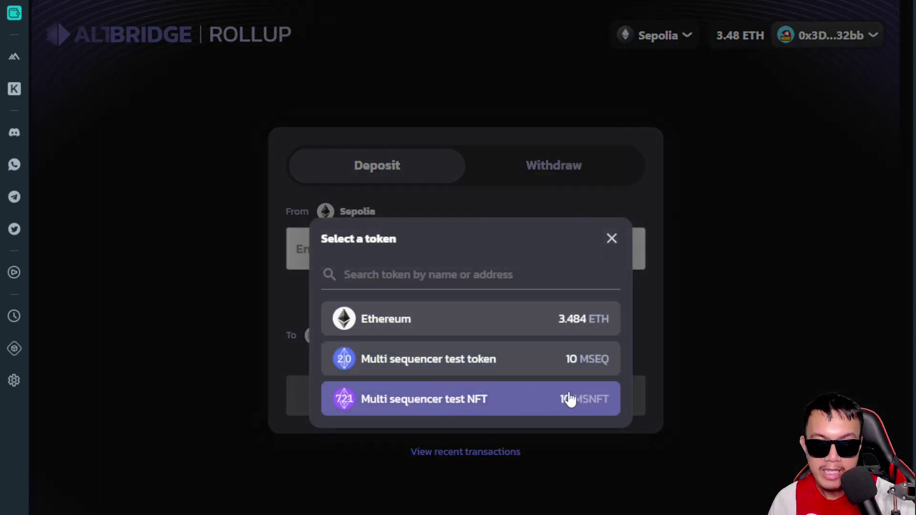
pyautogui.click(499, 401)
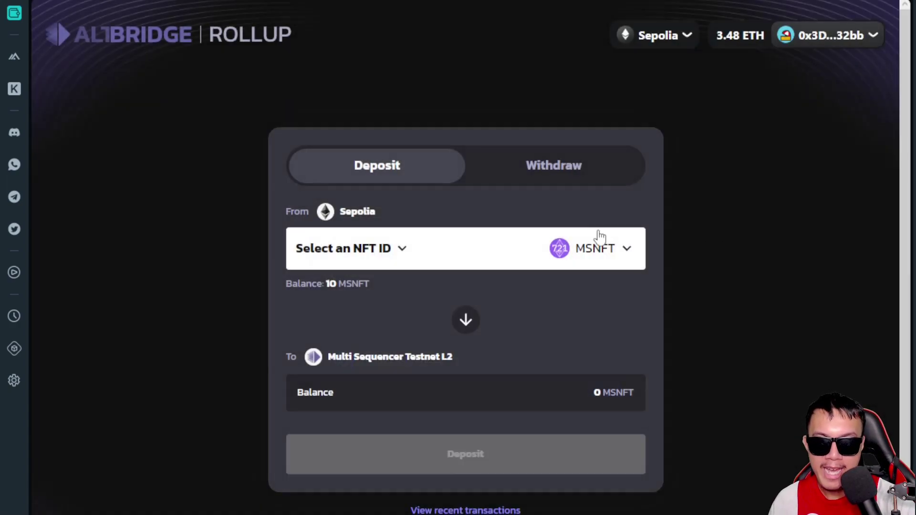
pyautogui.click(403, 252)
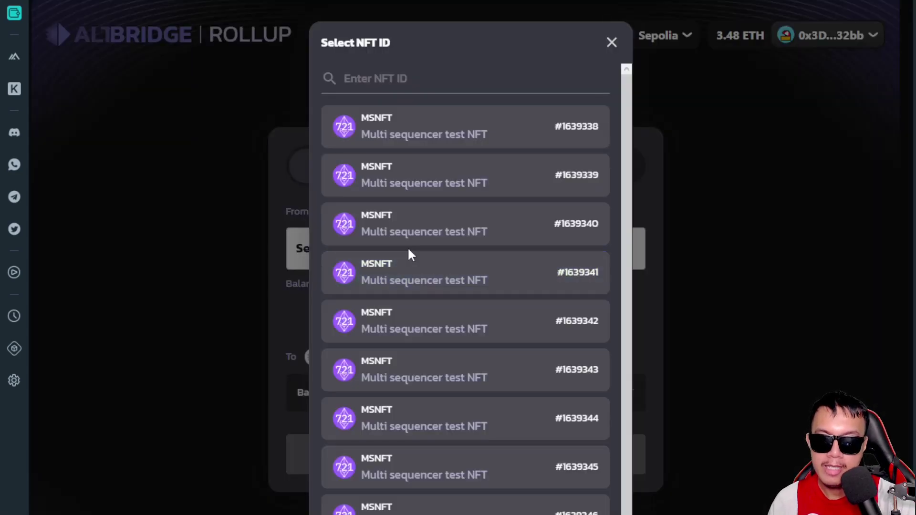
pyautogui.click(413, 139)
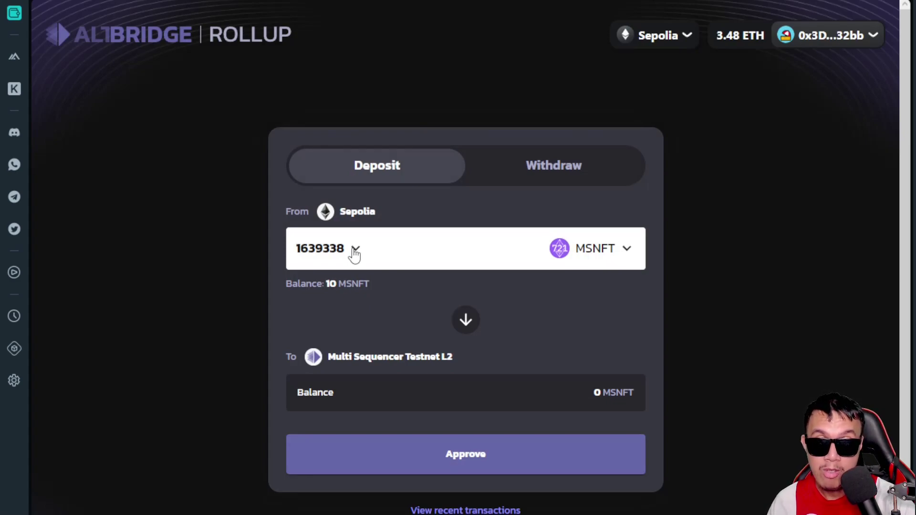
pyautogui.click(472, 451)
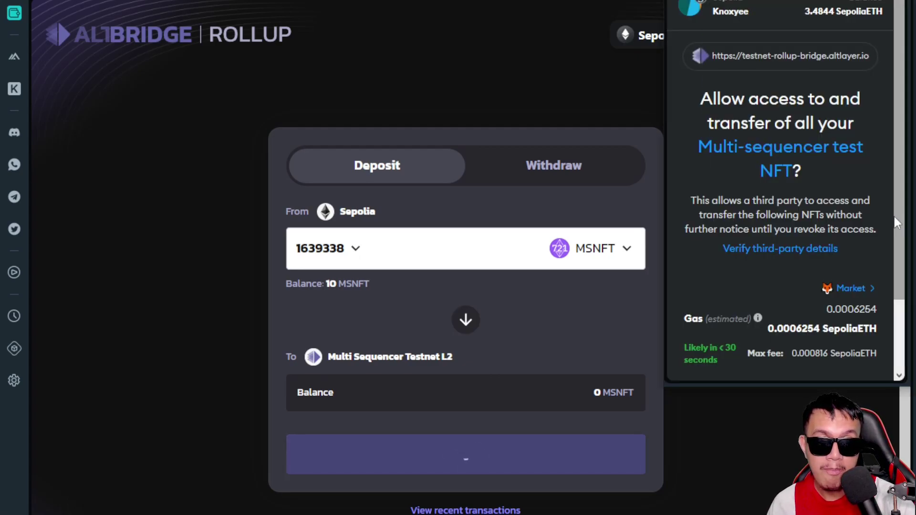
pyautogui.scroll(-5, 899, 176)
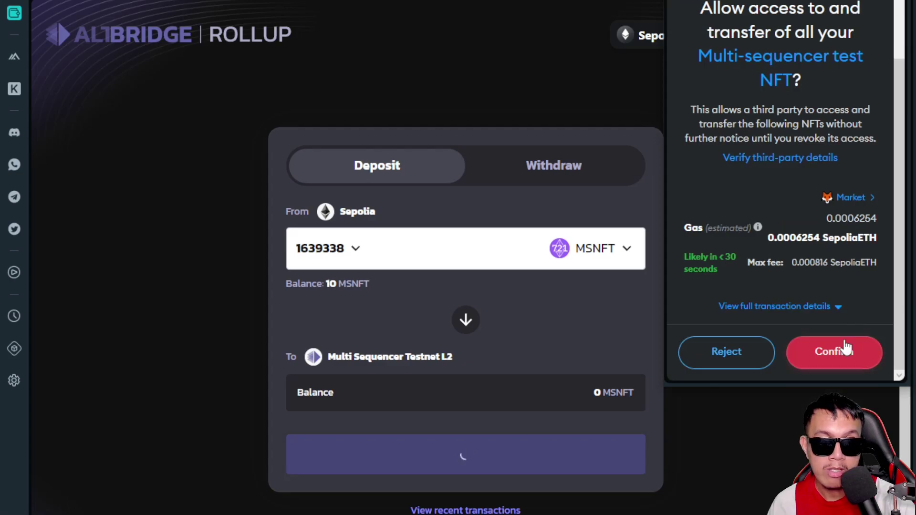
pyautogui.click(846, 348)
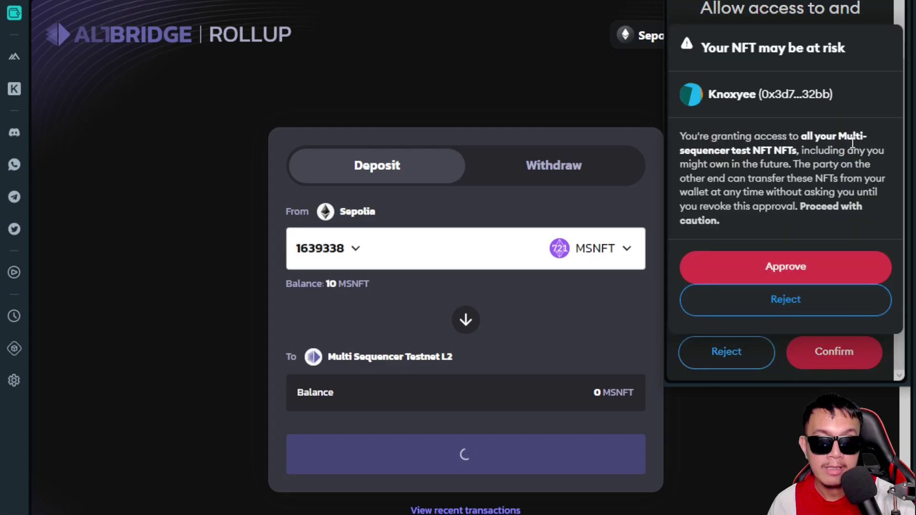
pyautogui.click(786, 267)
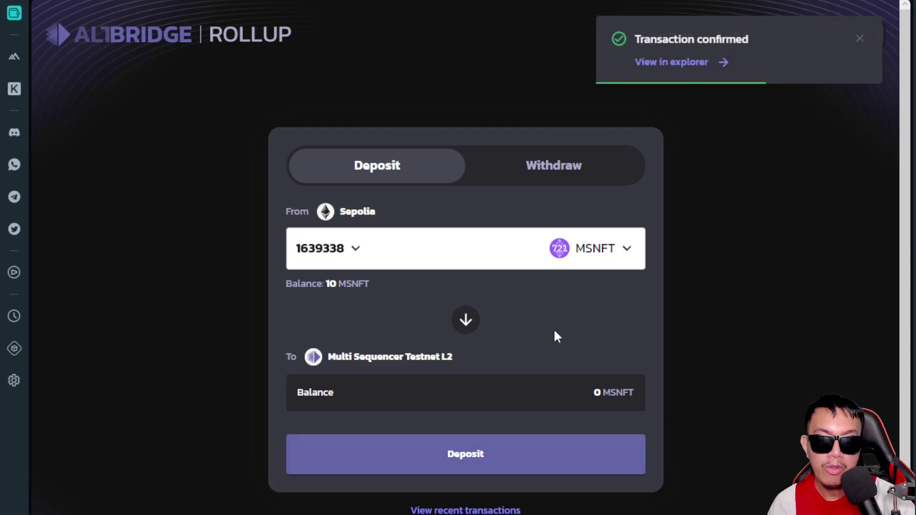
# Deposit MSNFT 1639338 to Multi Sequencer Testnet L2, confirm the transaction in the wallet and return to the bridge home
pyautogui.click(451, 456)
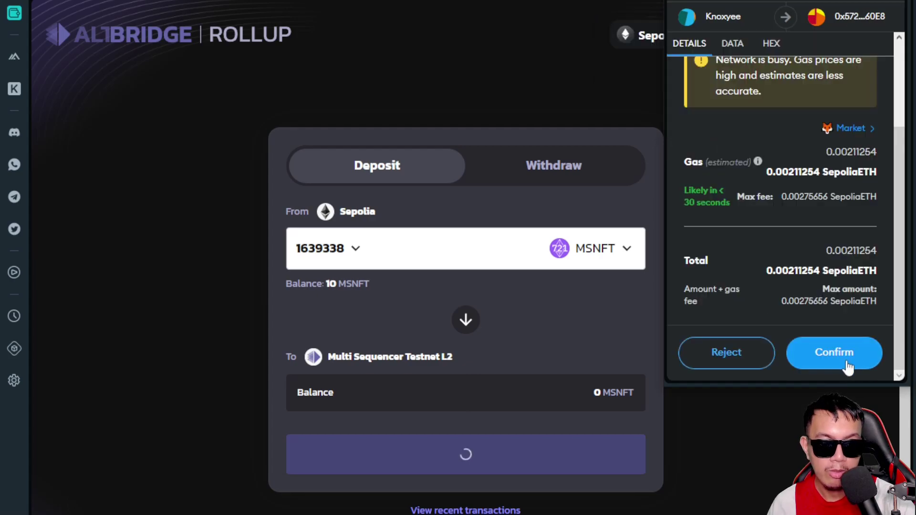
pyautogui.click(842, 349)
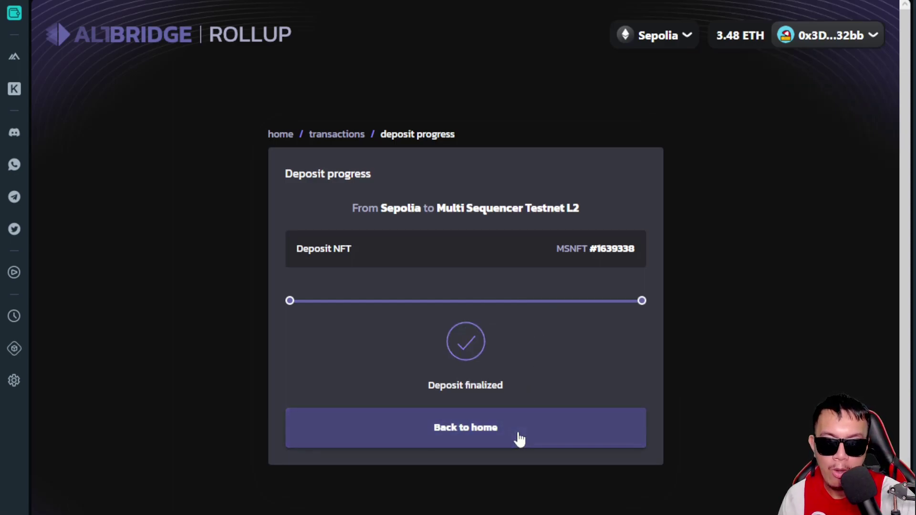
pyautogui.click(548, 422)
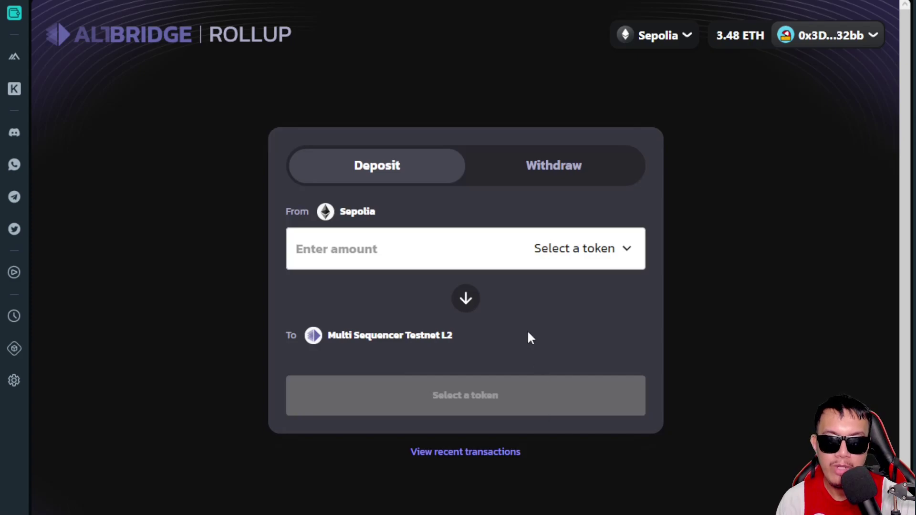
# Change the bridge to Withdraw mode and switch the wallet network to Multi Sequencer Testnet L2
pyautogui.click(555, 171)
pyautogui.click(501, 457)
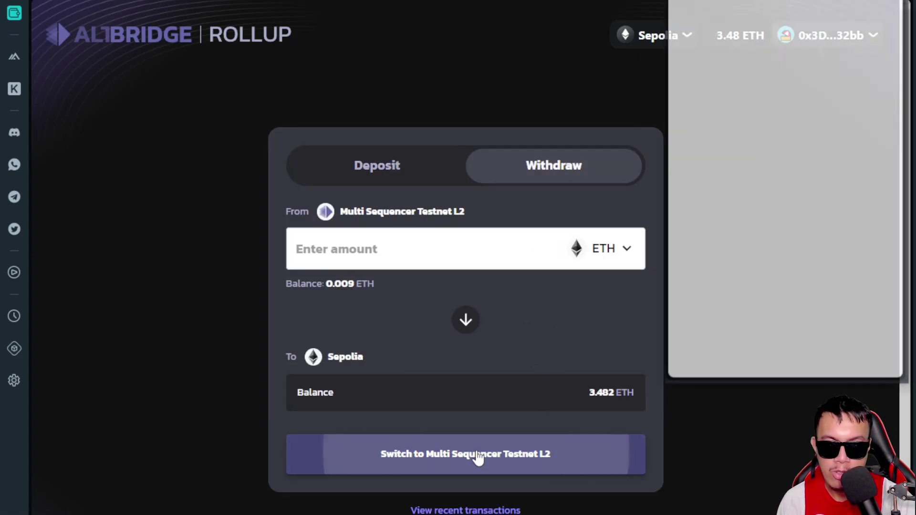
pyautogui.click(854, 353)
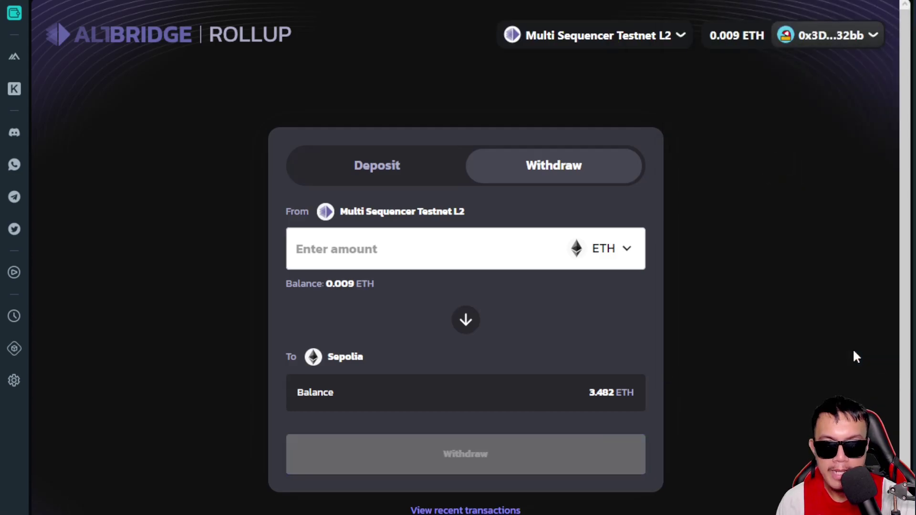
# Start a withdrawal of MSNFT 1639338 from Multi Sequencer Testnet L2 to Sepolia and confirm it in the wallet
pyautogui.click(629, 250)
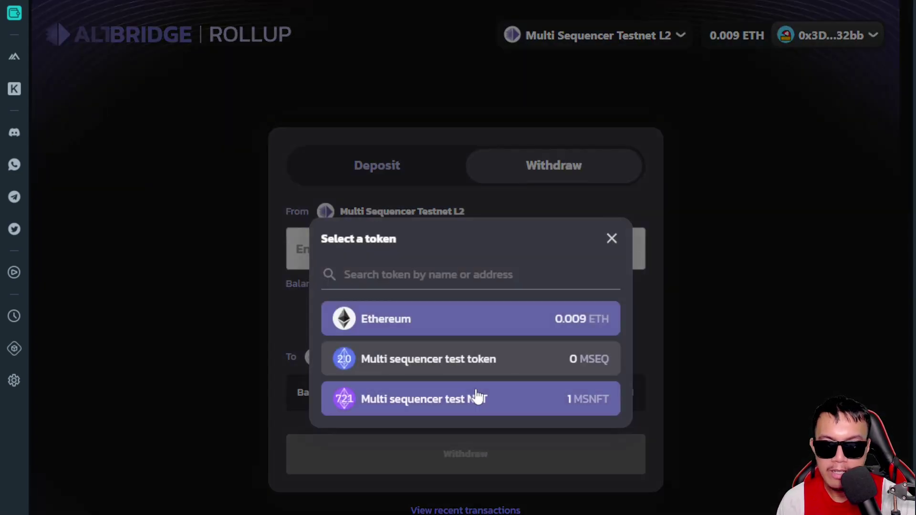
pyautogui.click(478, 399)
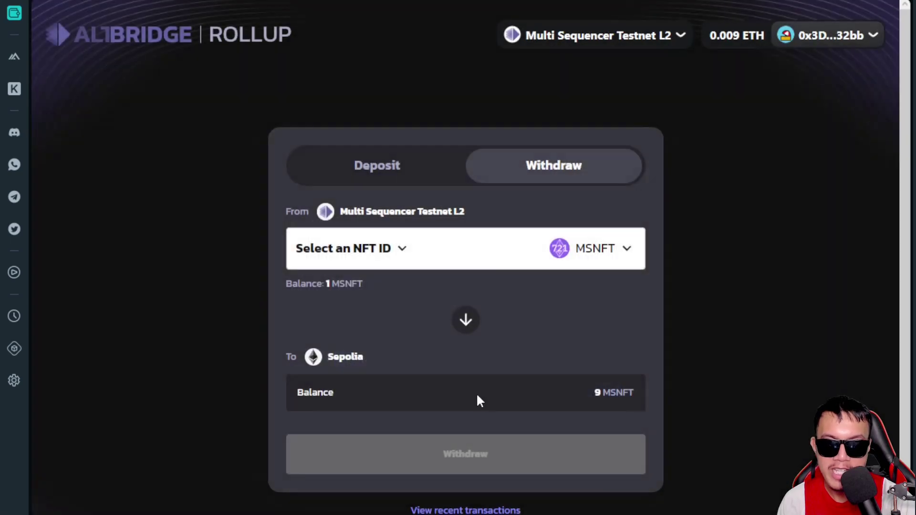
pyautogui.click(384, 256)
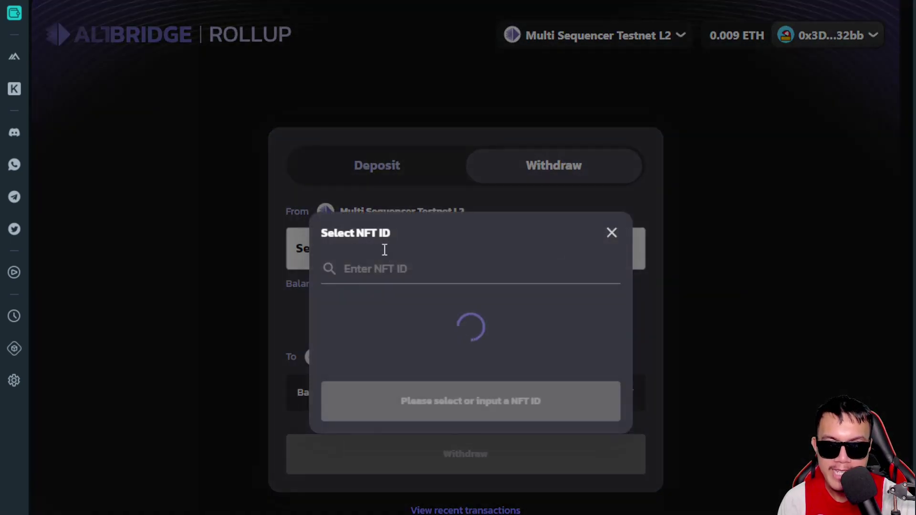
pyautogui.click(390, 326)
pyautogui.click(490, 454)
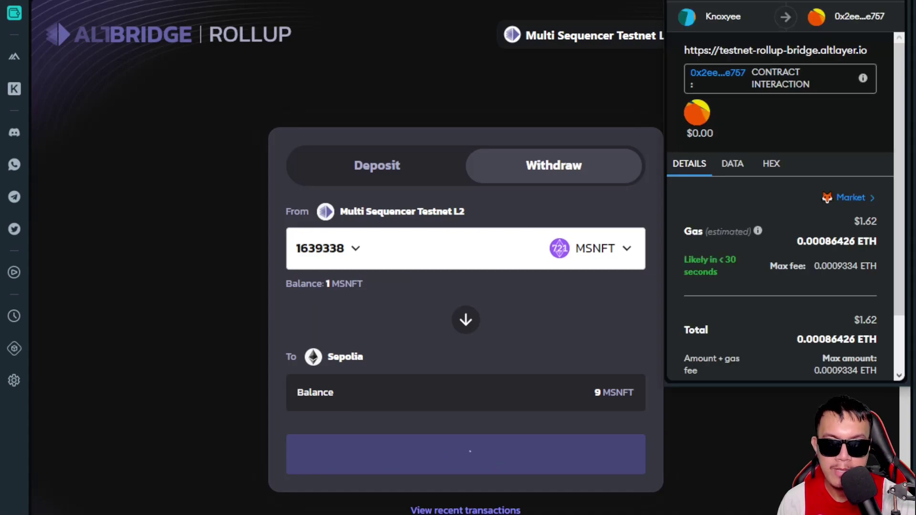
pyautogui.scroll(-1, 888, 267)
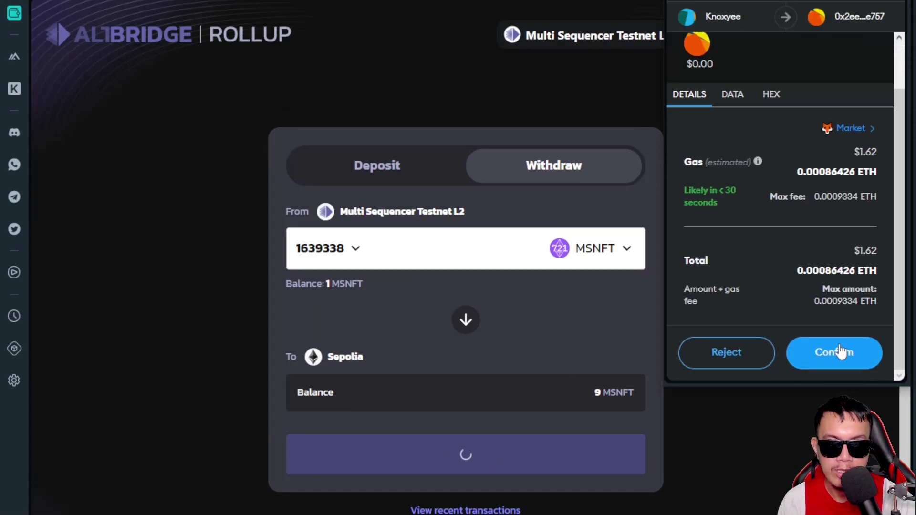
pyautogui.click(840, 352)
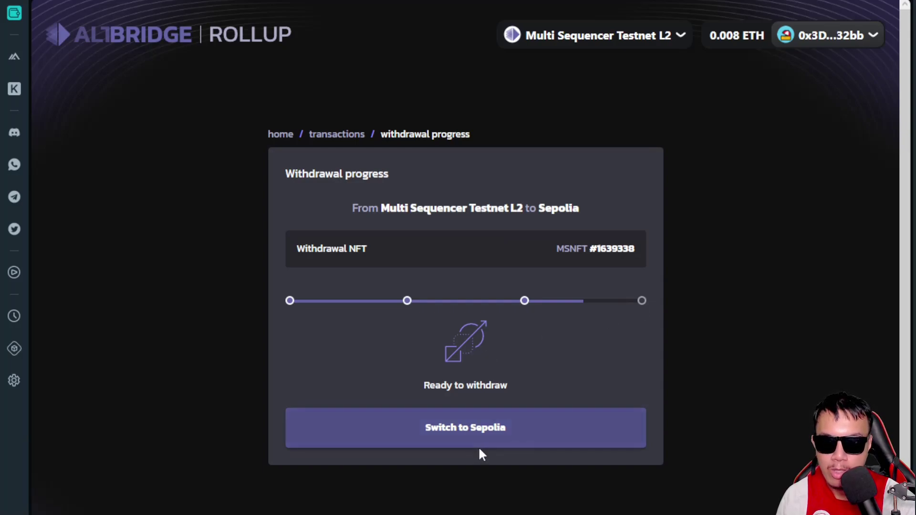
# Switch the wallet network to Sepolia, finalize the MSNFT 1639338 withdrawal with wallet confirmation and return to the bridge home
pyautogui.click(483, 433)
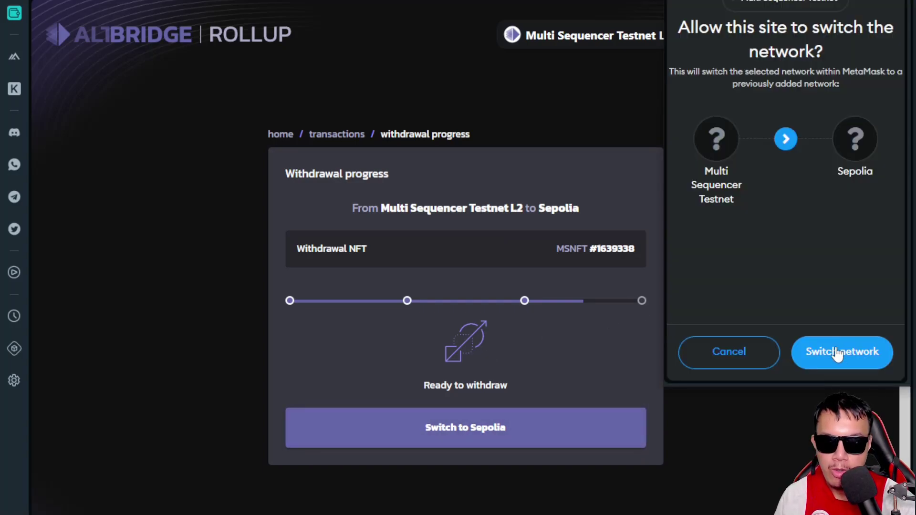
pyautogui.click(838, 353)
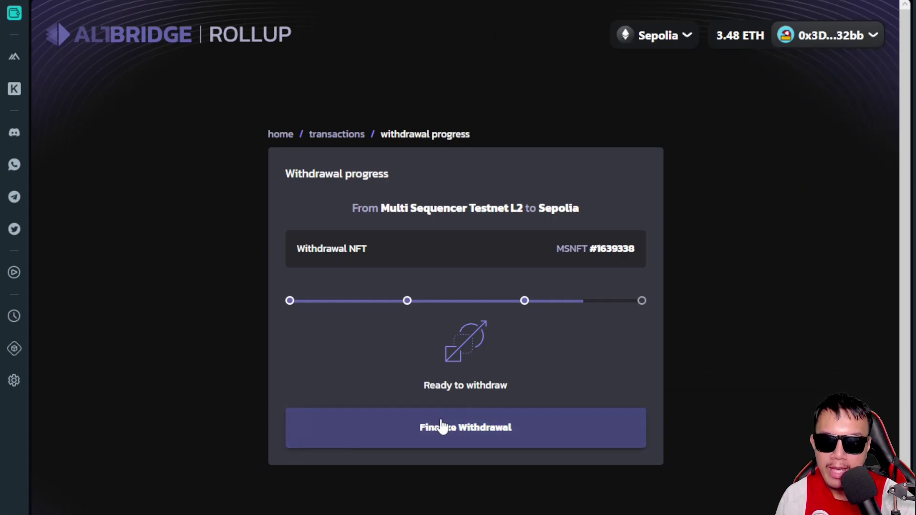
pyautogui.click(441, 426)
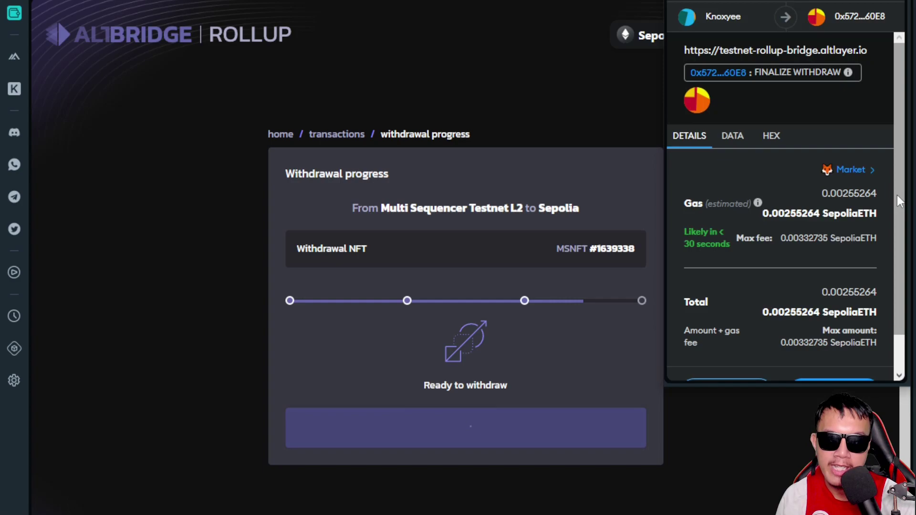
pyautogui.scroll(-2, 896, 196)
pyautogui.click(855, 351)
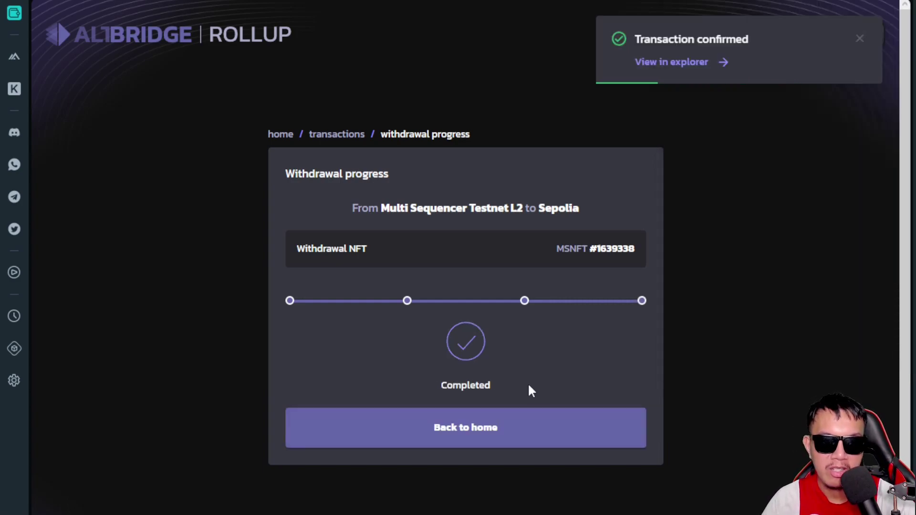
pyautogui.click(498, 427)
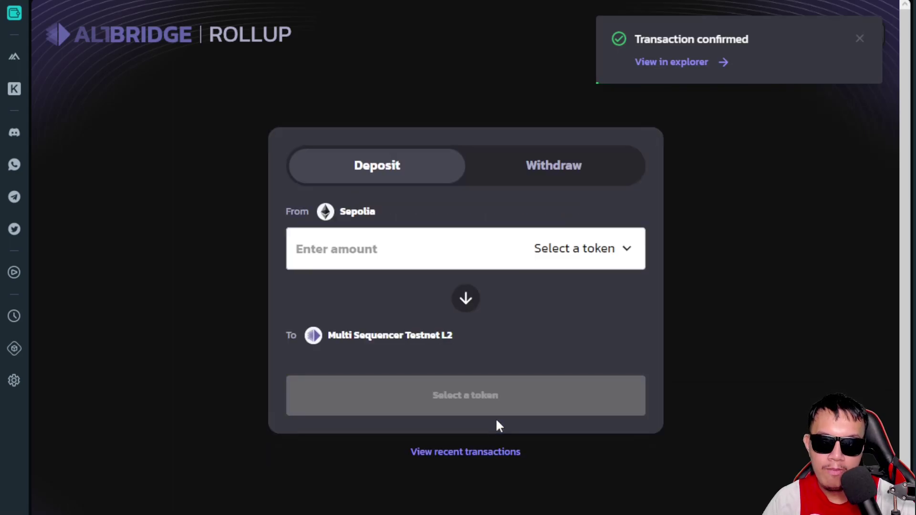
# Check the ETH, MSEQ and MSNFT balances in the bridge's token selection and close it without choosing a token
pyautogui.click(620, 248)
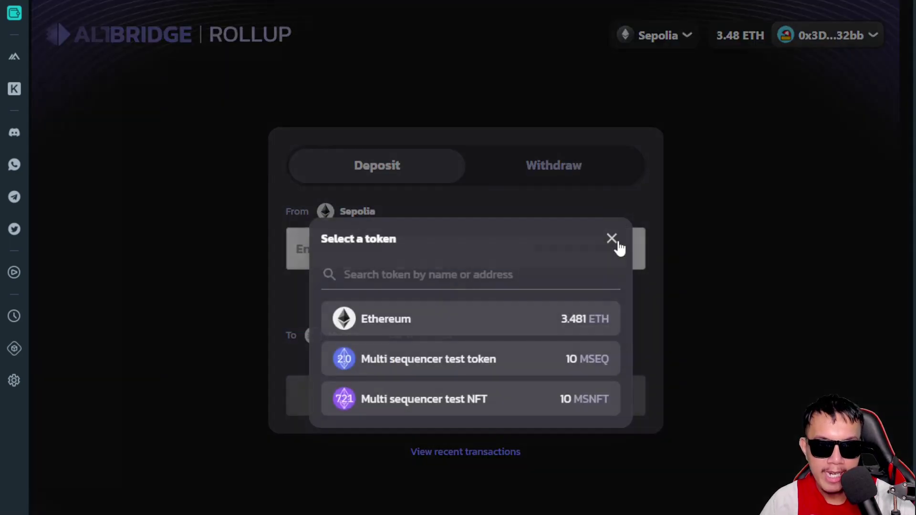
pyautogui.click(612, 239)
pyautogui.click(627, 254)
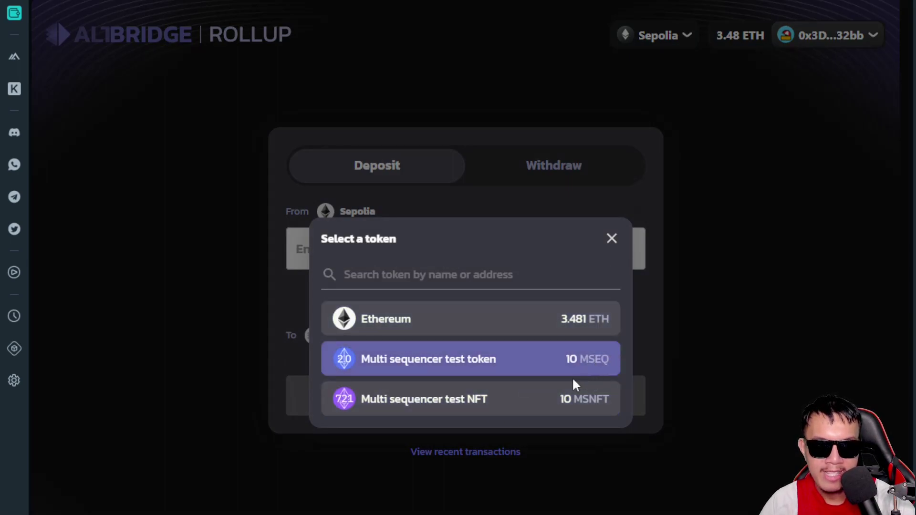
pyautogui.press('Escape')
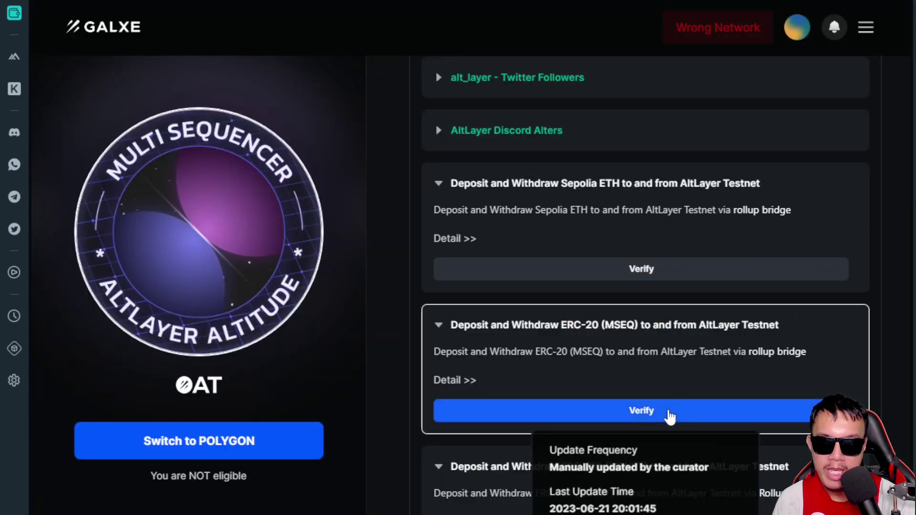
# Review the Multi Sequencer deposit and withdrawal tasks on Galxe and the AltLayer Altitude Phase II staking tasks
pyautogui.scroll(-2, 674, 437)
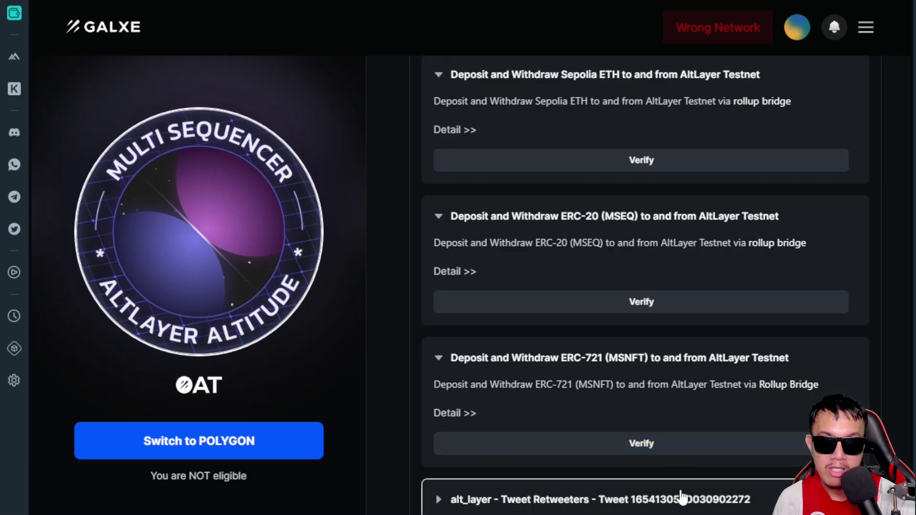
pyautogui.scroll(15, 691, 458)
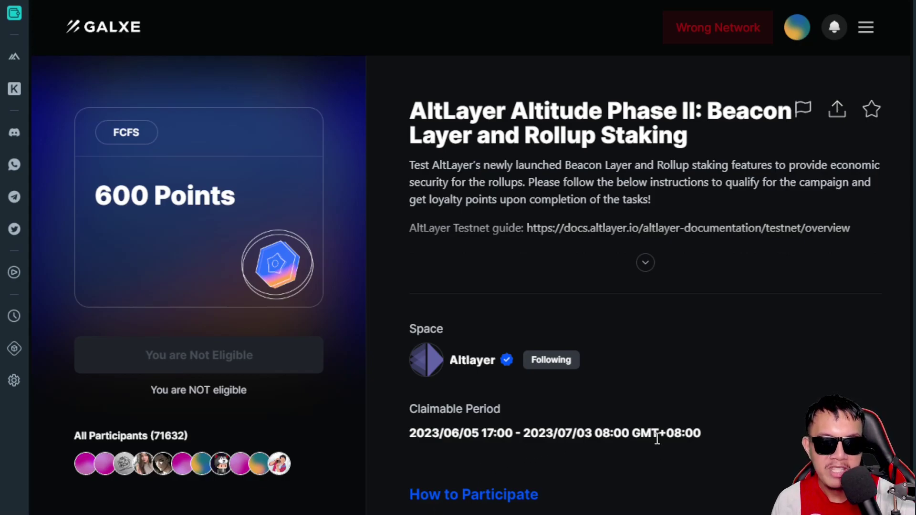
pyautogui.scroll(-7, 656, 429)
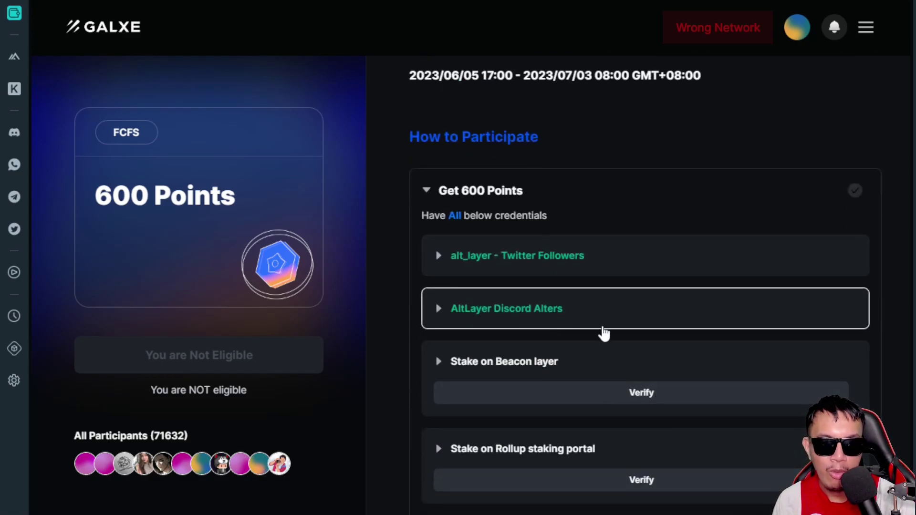
pyautogui.scroll(-2, 572, 329)
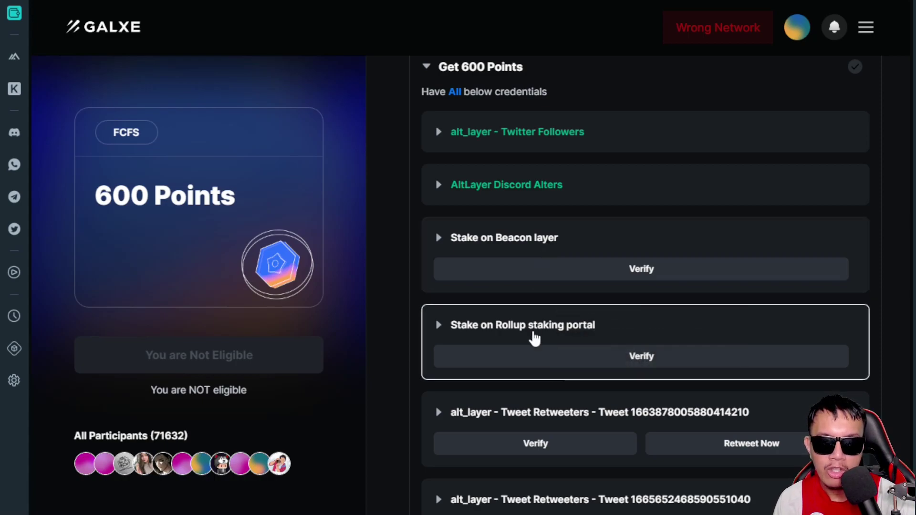
# Open the Stake on Beacon layer task and, on the Beacon Staking page, switch the wallet network to Beacon Layer
pyautogui.click(557, 242)
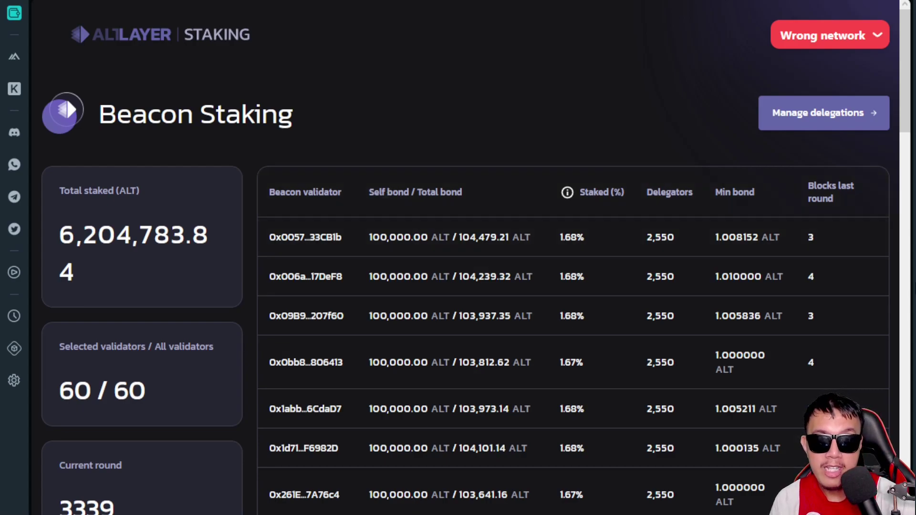
pyautogui.click(839, 41)
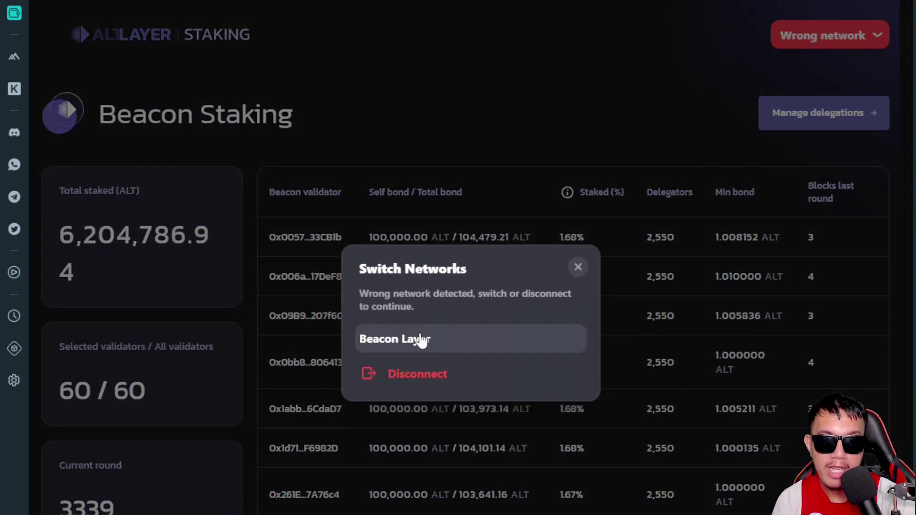
pyautogui.click(421, 340)
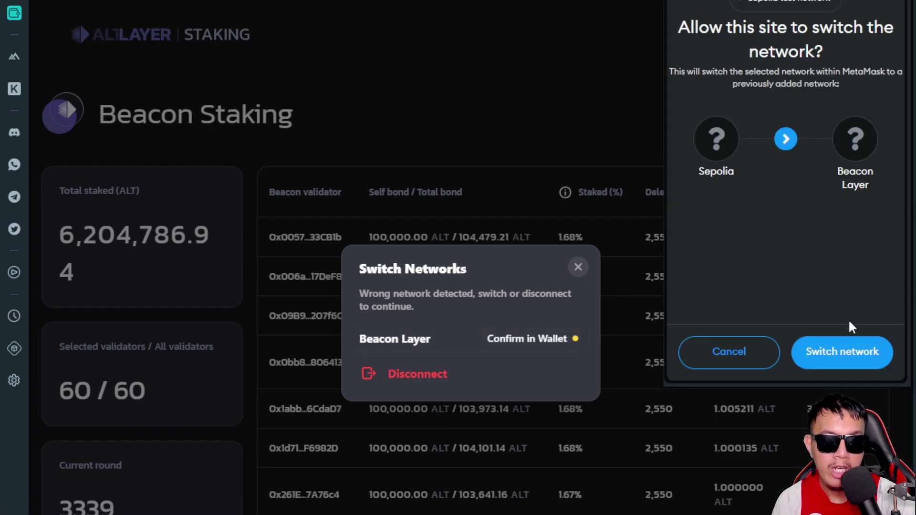
pyautogui.click(852, 352)
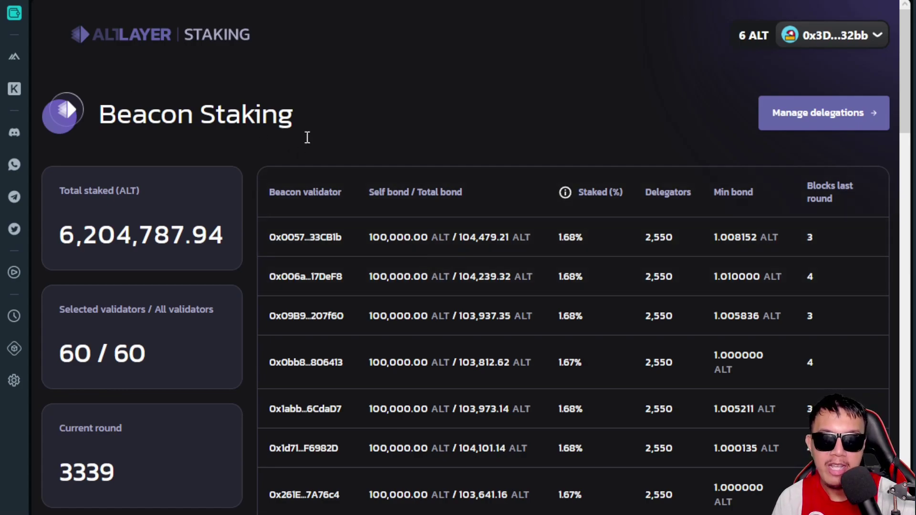
# Open delegation management on Beacon Staking and select active validator 0x2BE2...Add9b3 for the delegation
pyautogui.click(824, 117)
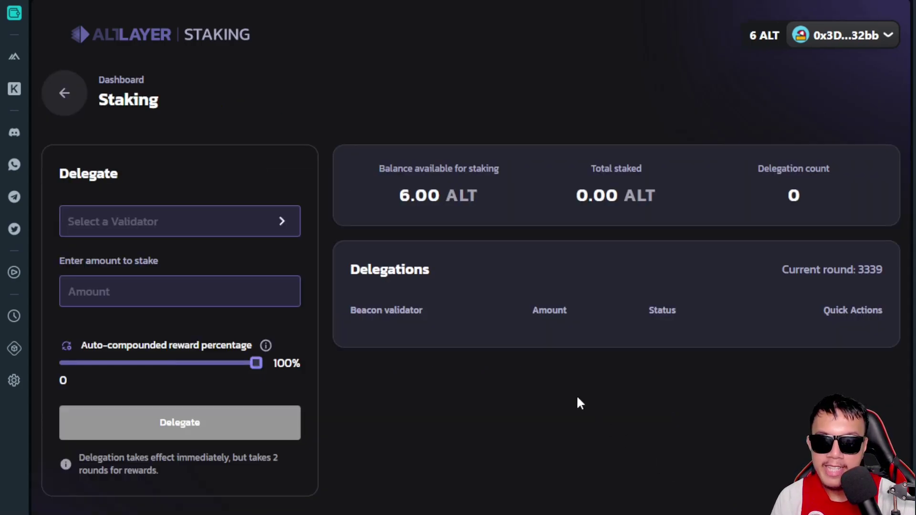
pyautogui.click(284, 220)
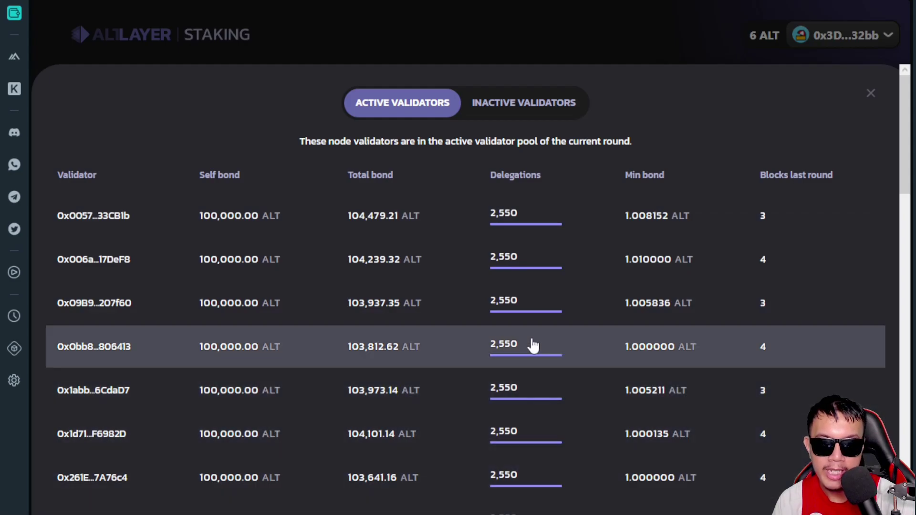
pyautogui.scroll(-1, 533, 347)
pyautogui.scroll(-4, 532, 346)
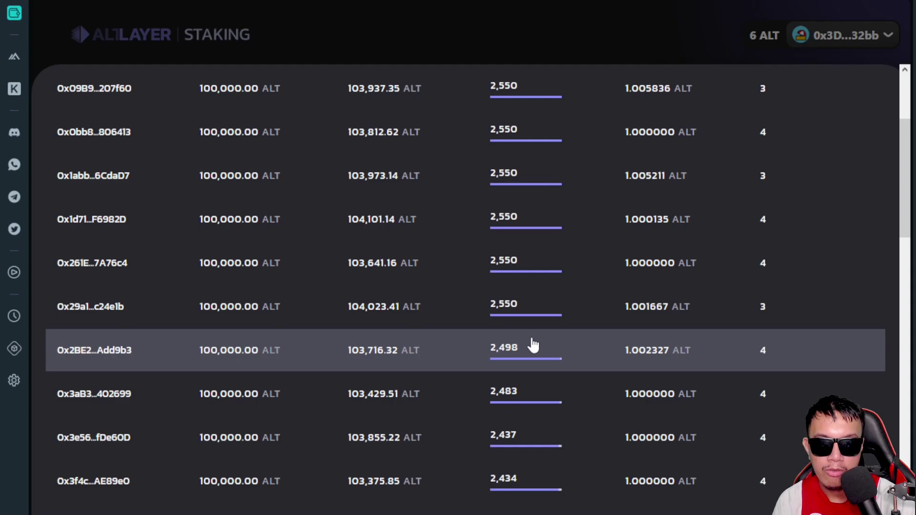
pyautogui.click(531, 342)
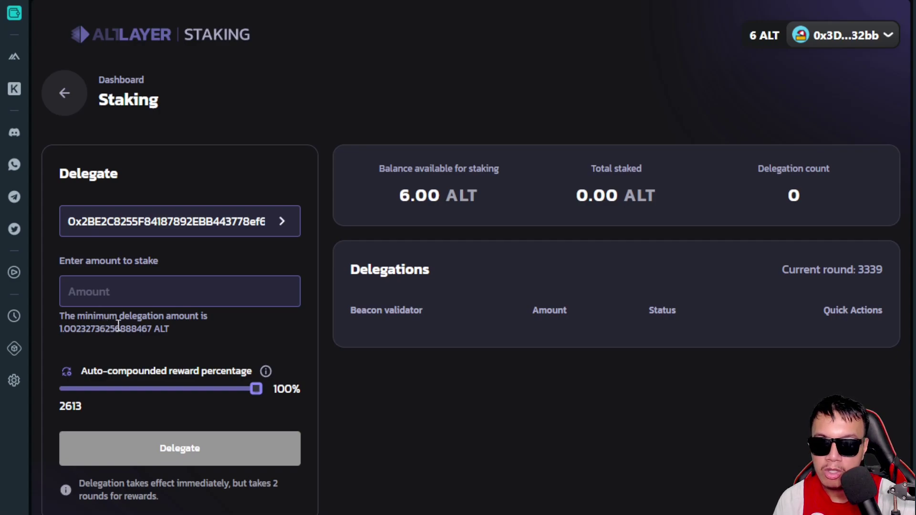
# Delegate 1.01 ALT to the selected validator and confirm the transaction in the wallet
pyautogui.click(121, 292)
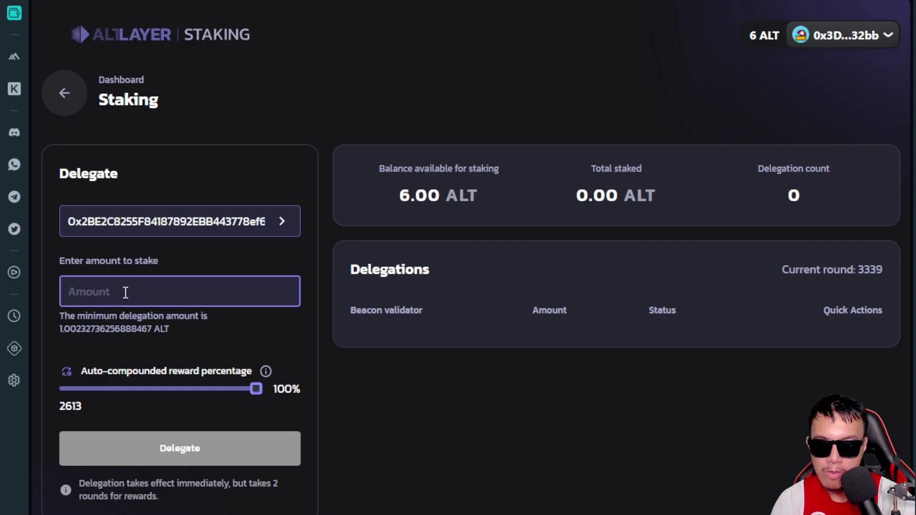
pyautogui.write('1.01')
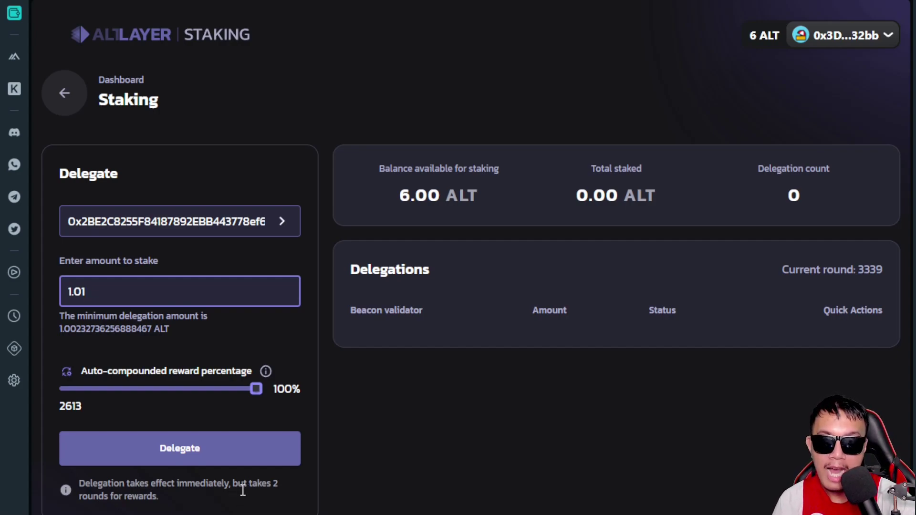
pyautogui.click(198, 449)
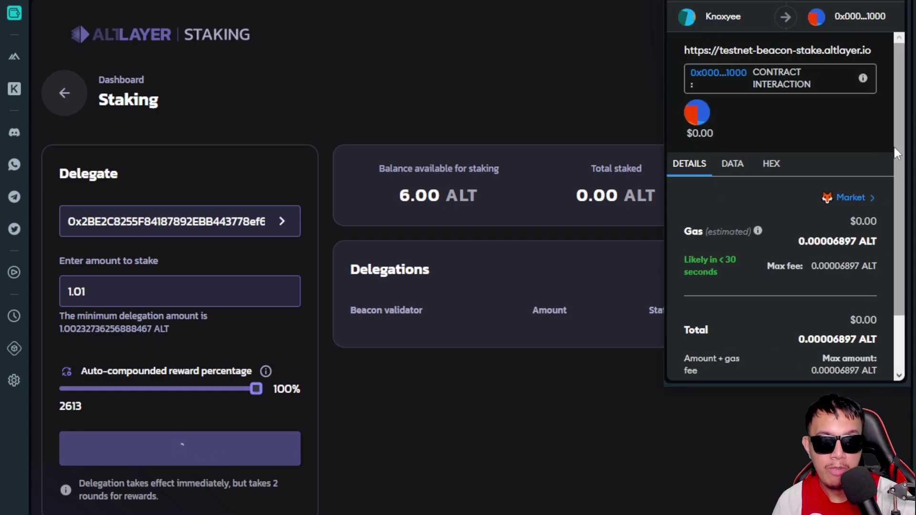
pyautogui.scroll(-3, 894, 147)
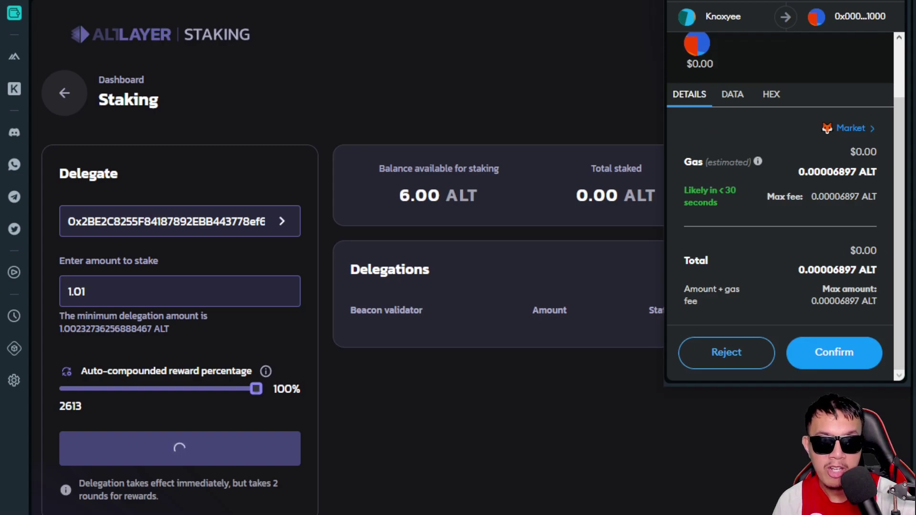
pyautogui.click(812, 363)
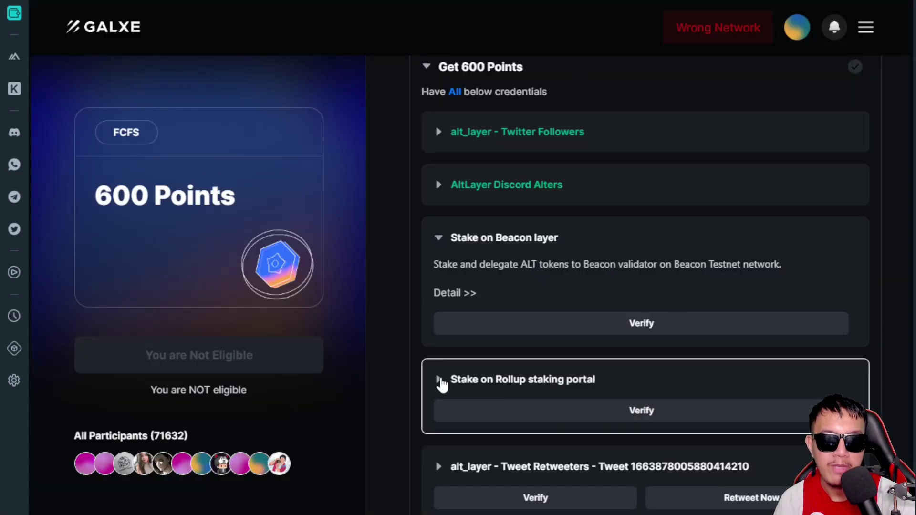
# Expand the Stake on Rollup staking portal task on Galxe, view its details and open the testnet-staking.altlayer.io link
pyautogui.click(439, 380)
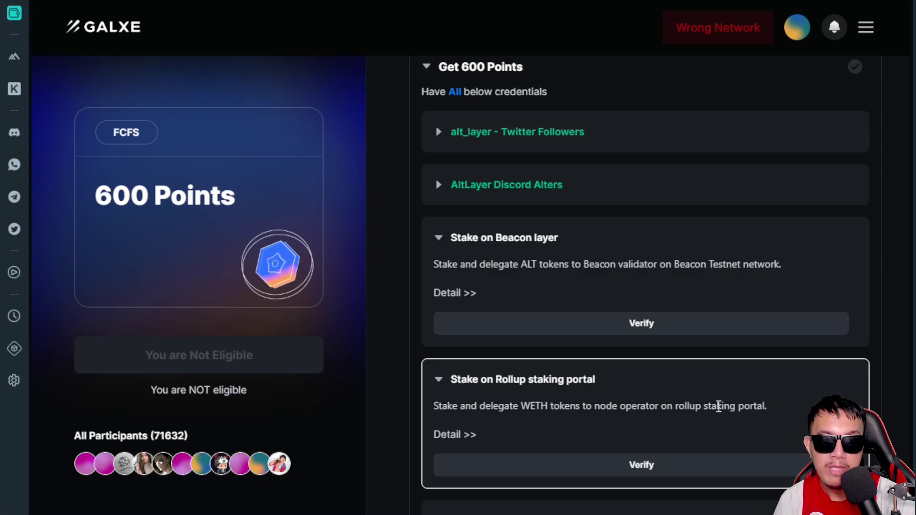
pyautogui.click(442, 432)
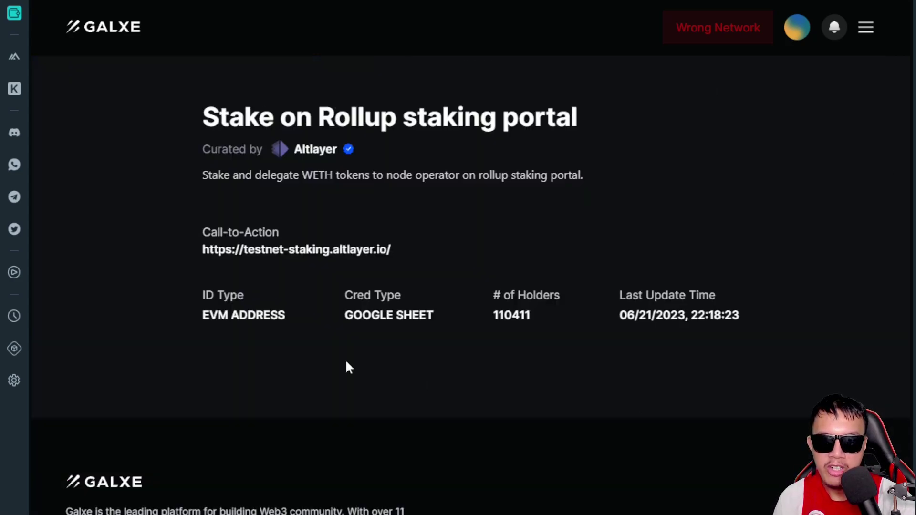
pyautogui.click(318, 251)
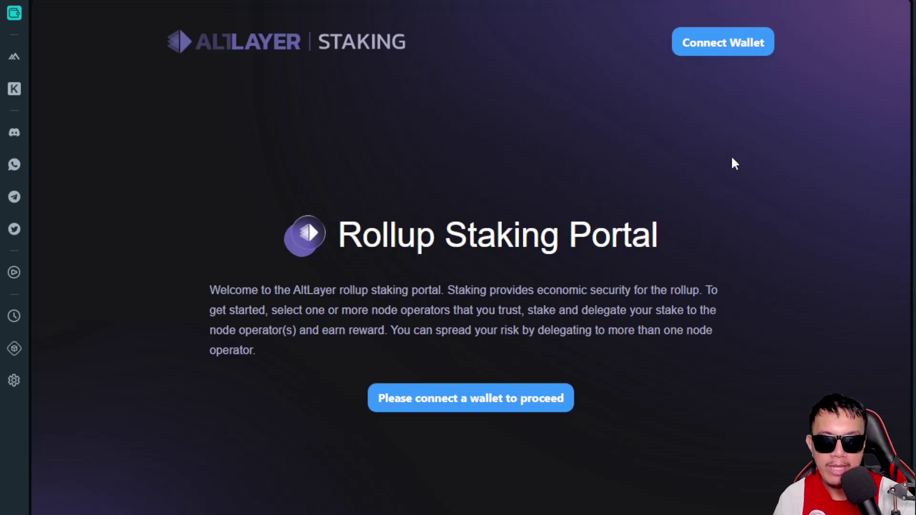
# Connect MetaMask to the Rollup Staking Portal, allow the network switch to Sepolia and select the Alpha node
pyautogui.click(724, 45)
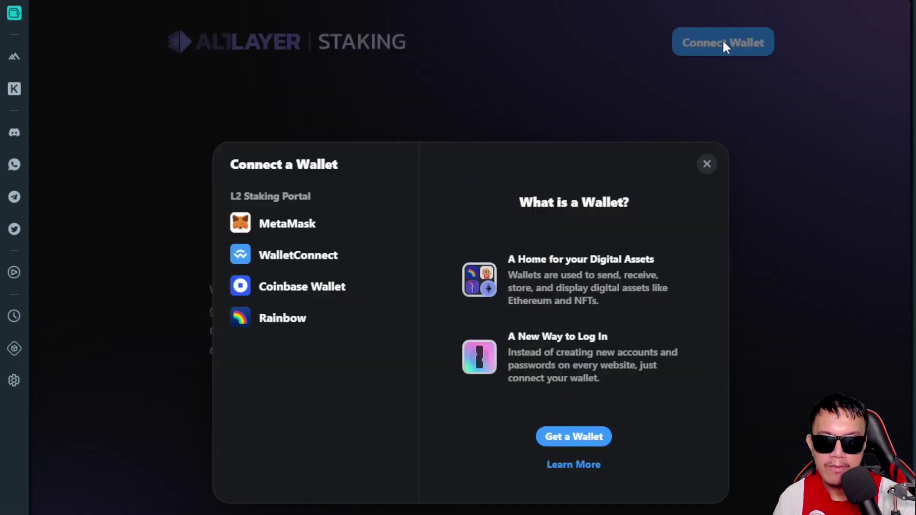
pyautogui.click(274, 228)
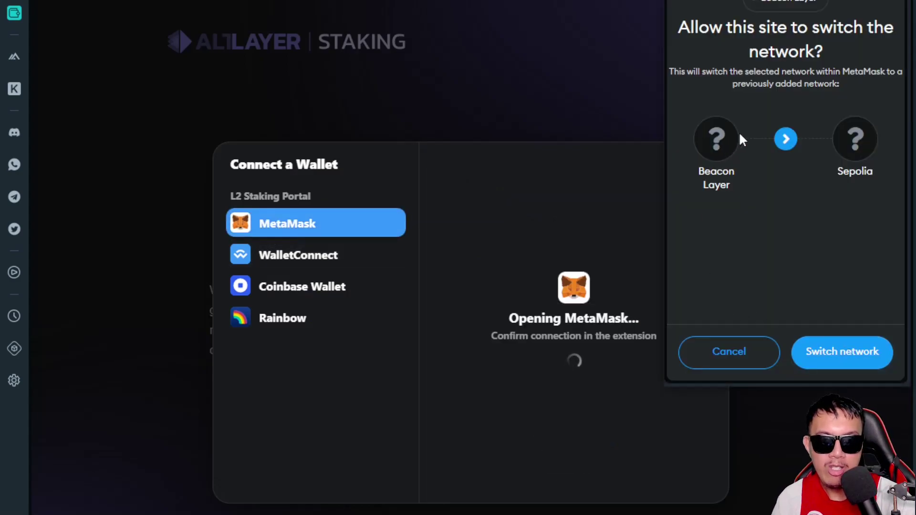
pyautogui.click(847, 355)
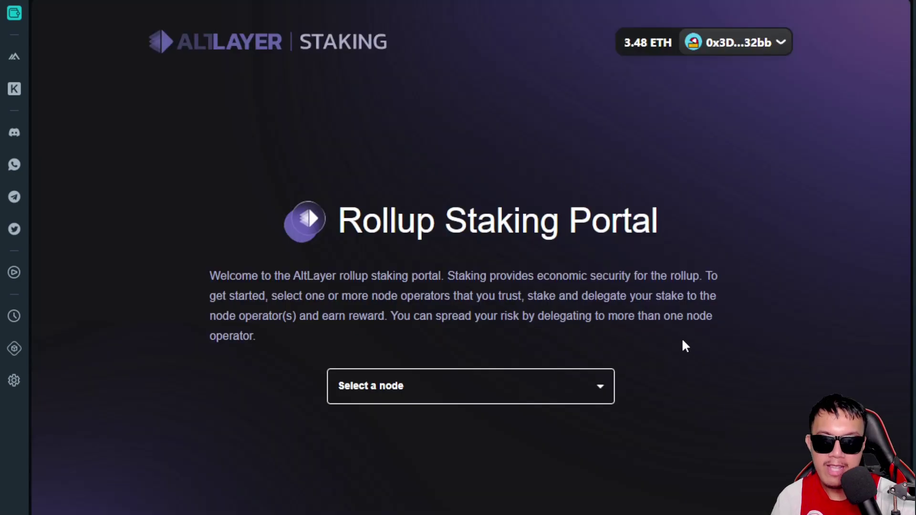
pyautogui.click(586, 387)
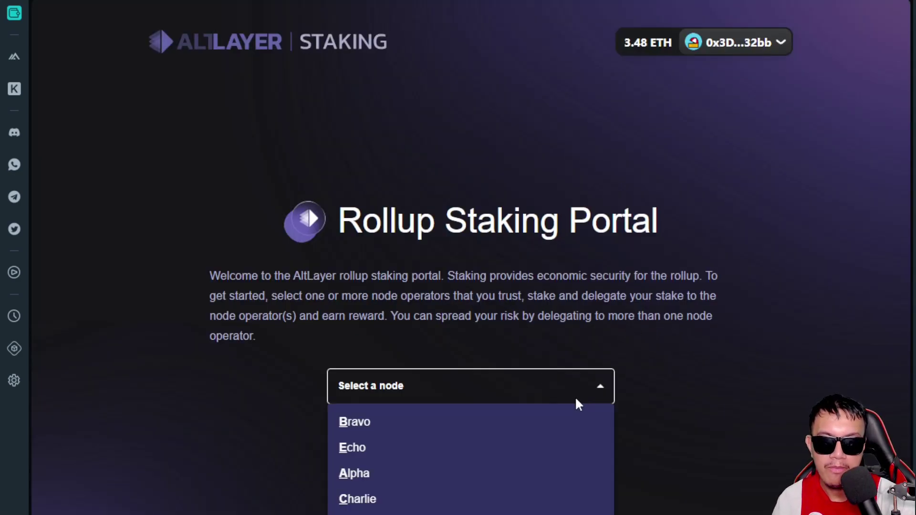
pyautogui.click(382, 473)
pyautogui.scroll(-2, 382, 475)
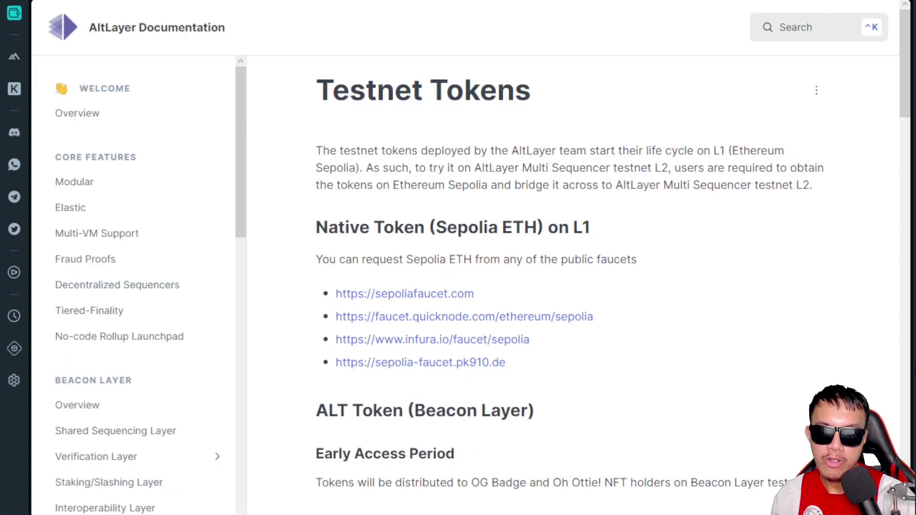
# Find the WETH token (Sepolia) section in the AltLayer documentation, open its ETH wrapping site and connect MetaMask
pyautogui.scroll(-7, 758, 267)
pyautogui.scroll(-3, 761, 269)
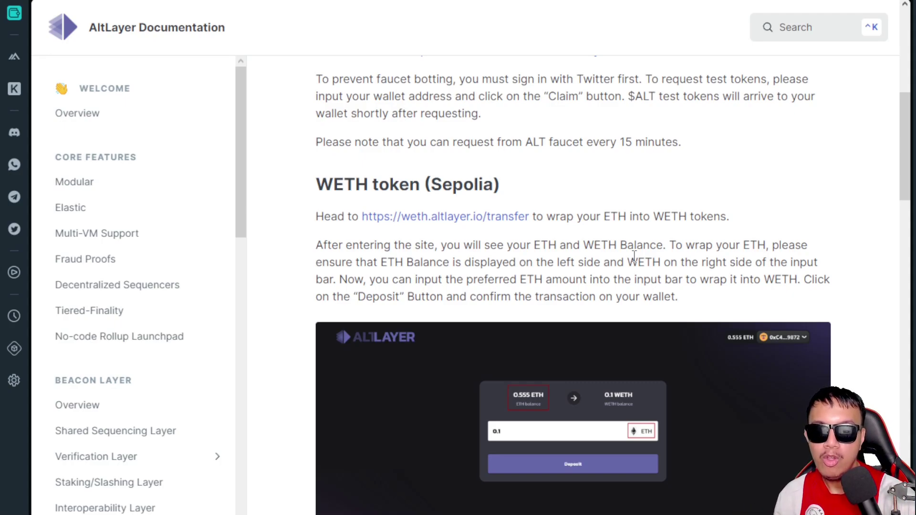
pyautogui.click(459, 217)
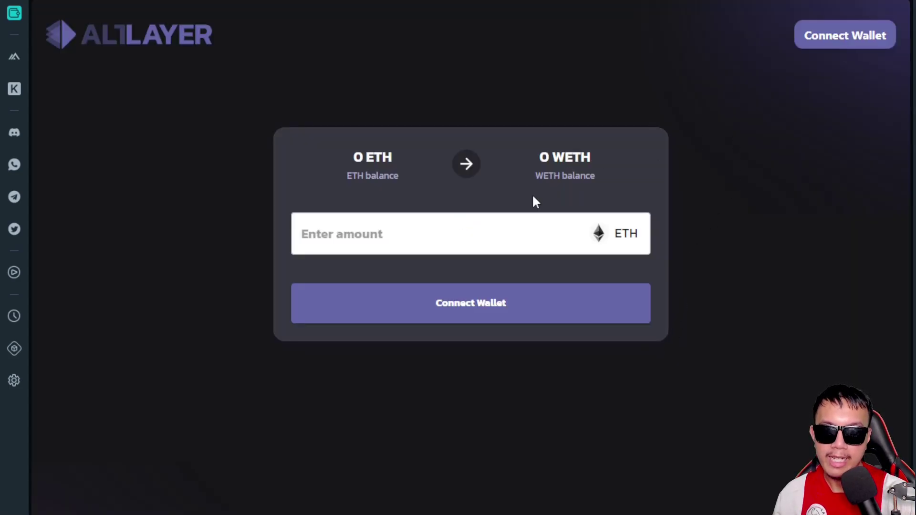
pyautogui.click(485, 306)
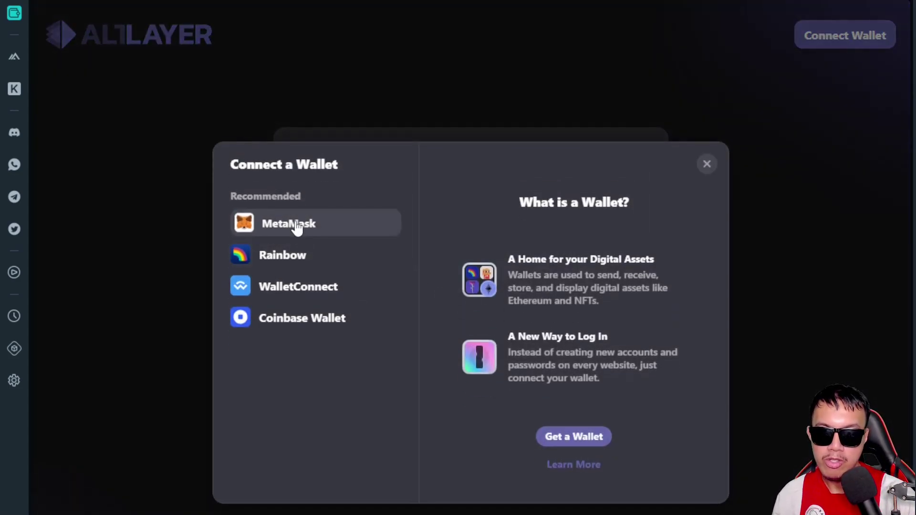
pyautogui.click(296, 227)
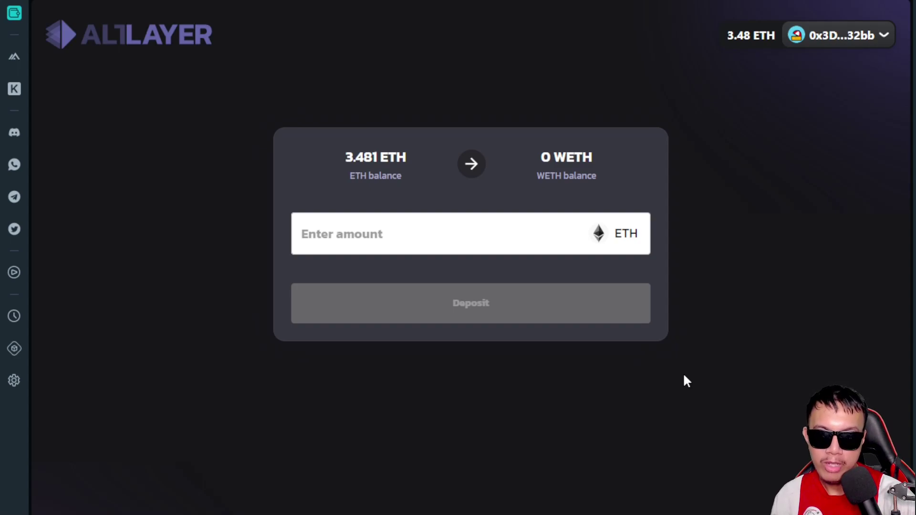
# Wrap 0.1 ETH into WETH and confirm the deposit in the wallet
pyautogui.click(345, 225)
pyautogui.write('0.1')
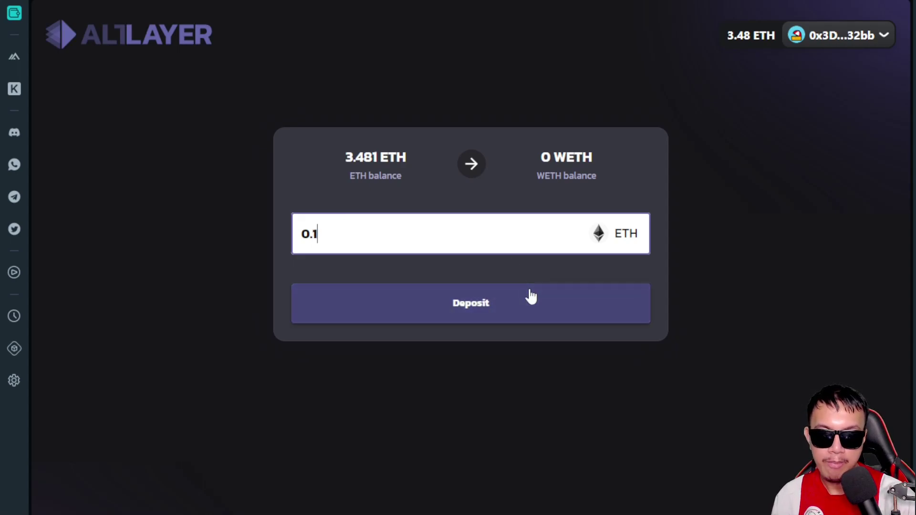
pyautogui.click(530, 297)
pyautogui.scroll(-1, 895, 188)
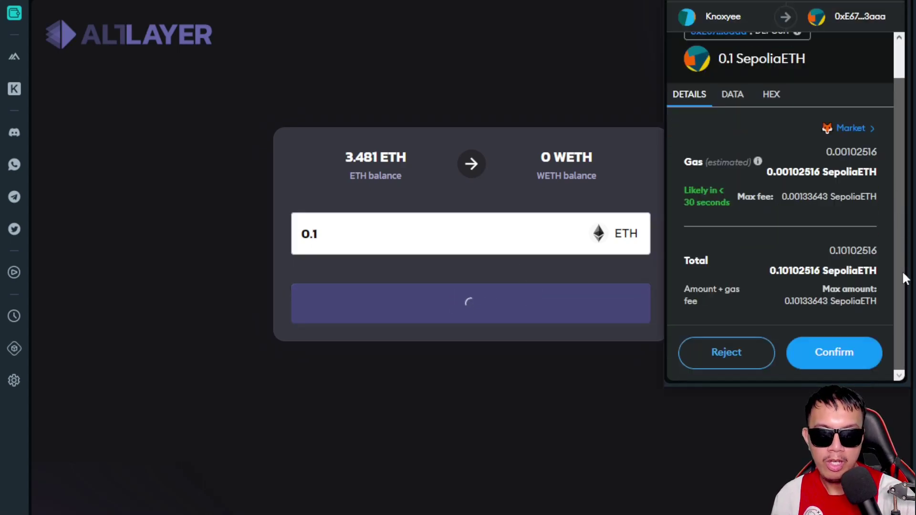
pyautogui.click(834, 352)
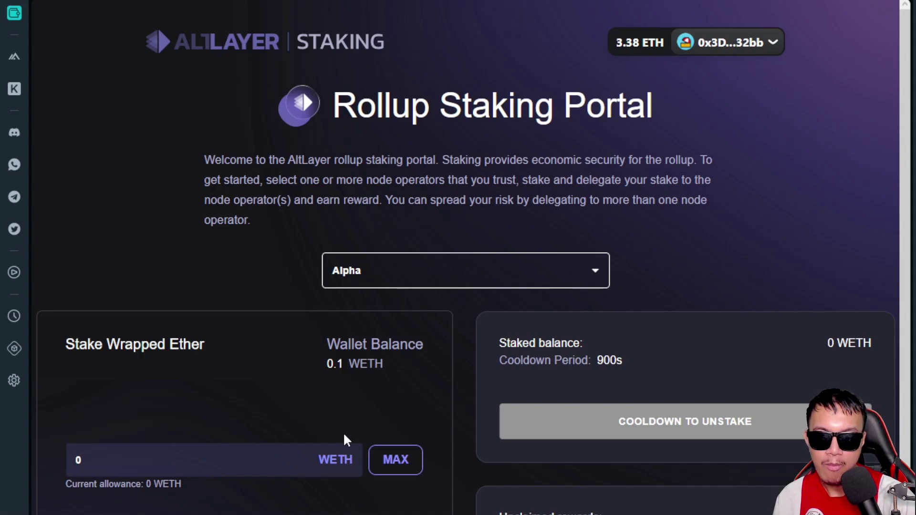
# Set the Alpha stake to the maximum 0.1 WETH and approve a 0.1 WETH10 spending cap in the wallet
pyautogui.click(389, 467)
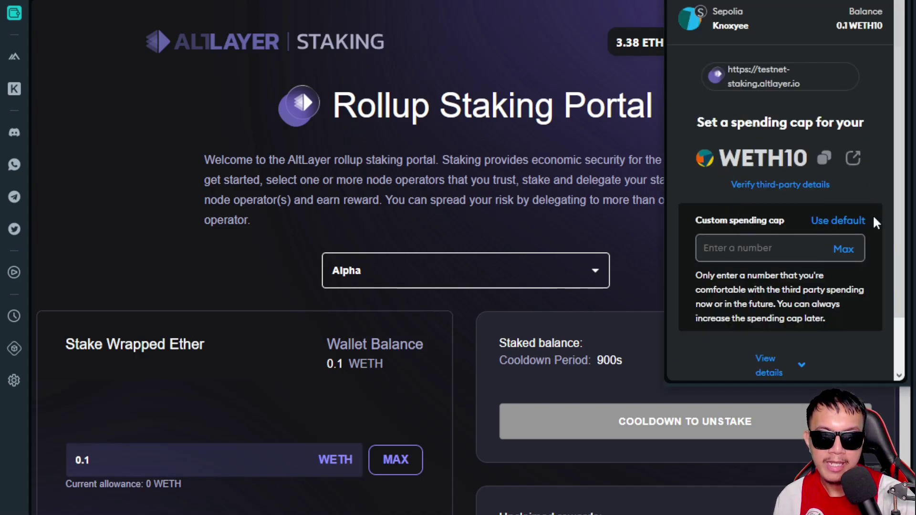
pyautogui.click(845, 257)
pyautogui.scroll(-2, 842, 259)
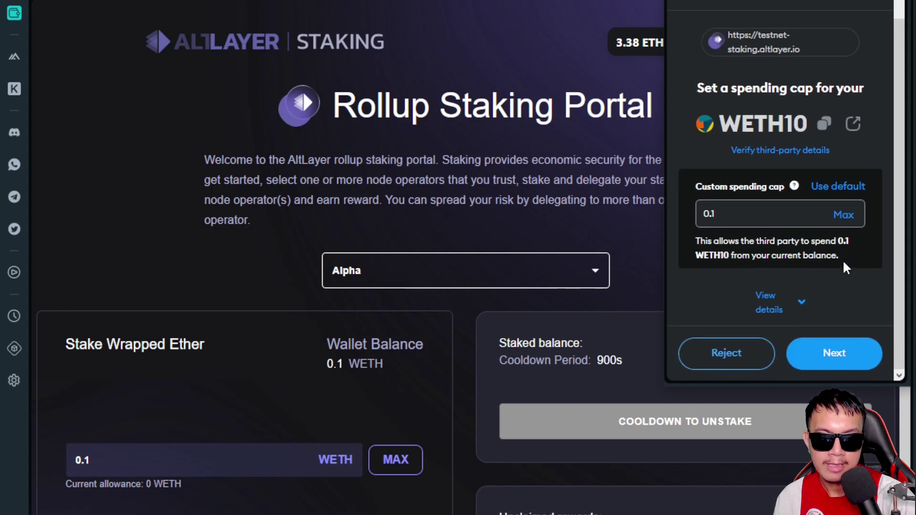
pyautogui.click(845, 355)
pyautogui.scroll(-1, 843, 330)
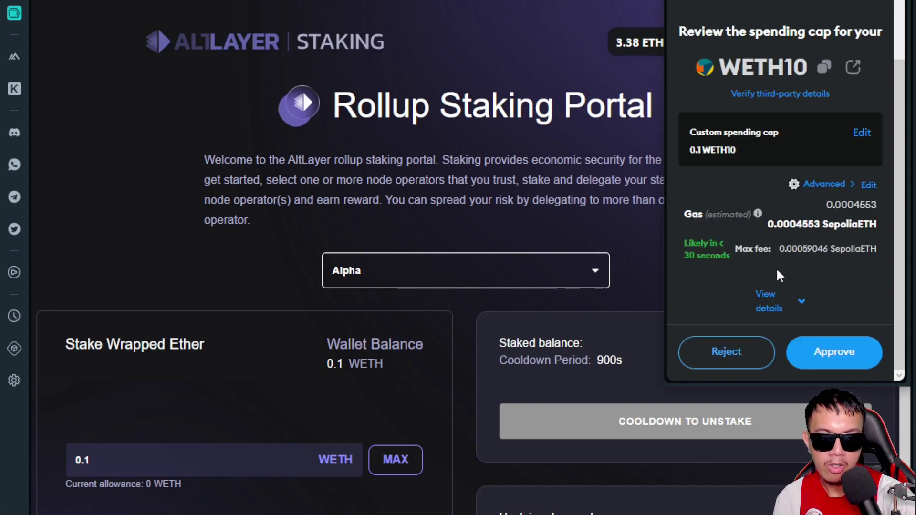
pyautogui.click(827, 355)
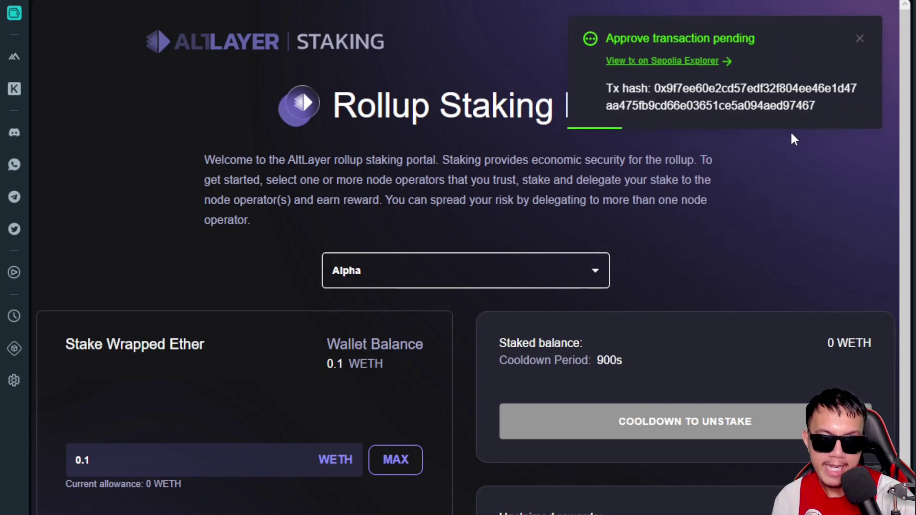
# Stake the approved 0.1 WETH on the Alpha node and confirm the transaction in the wallet
pyautogui.scroll(-2, 751, 196)
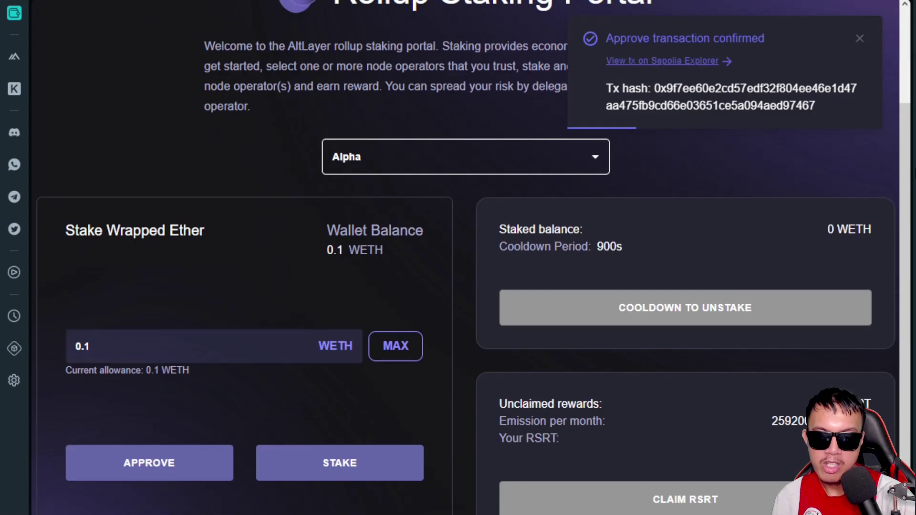
pyautogui.click(361, 465)
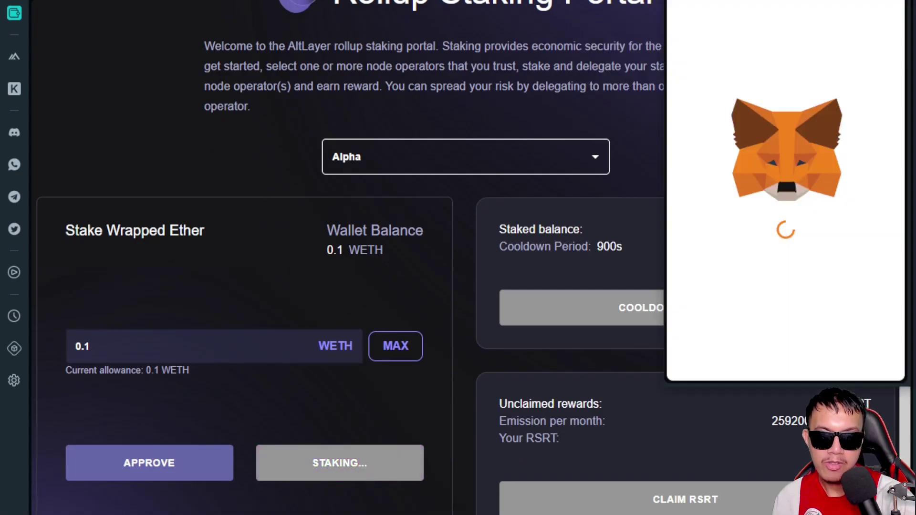
pyautogui.scroll(-5, 895, 204)
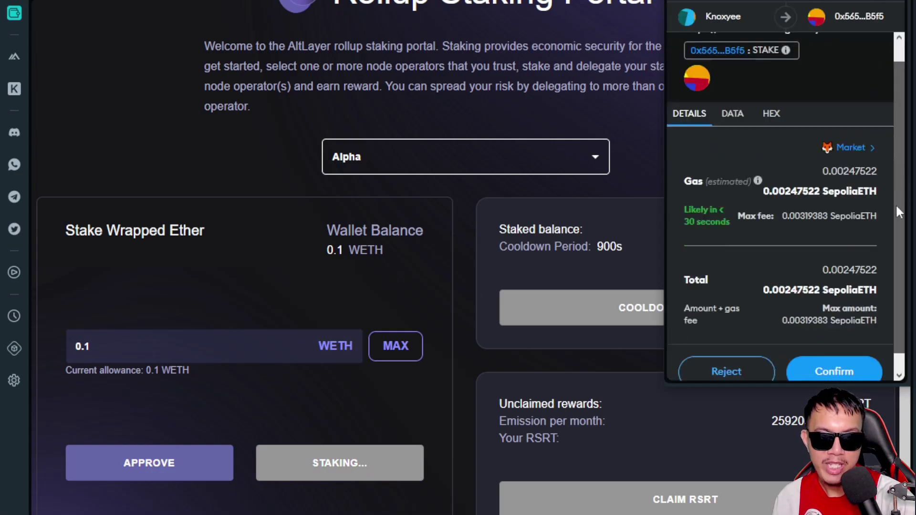
pyautogui.click(828, 351)
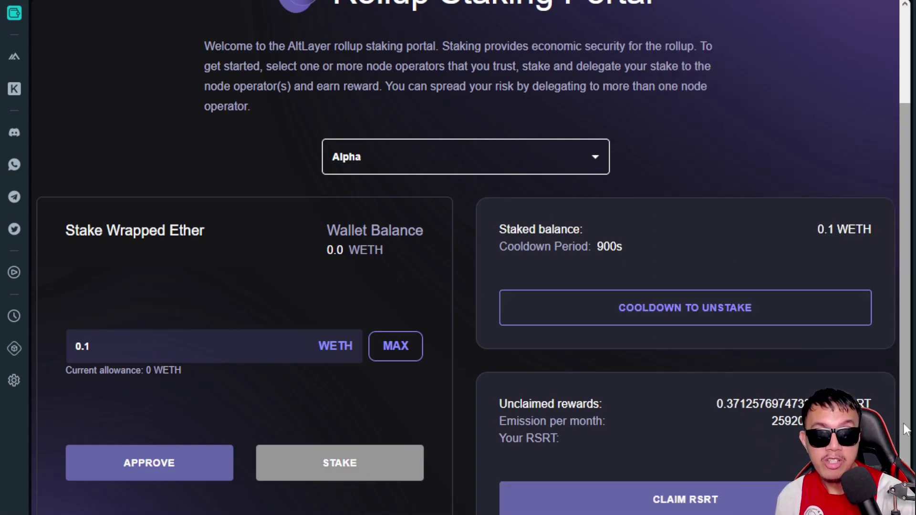